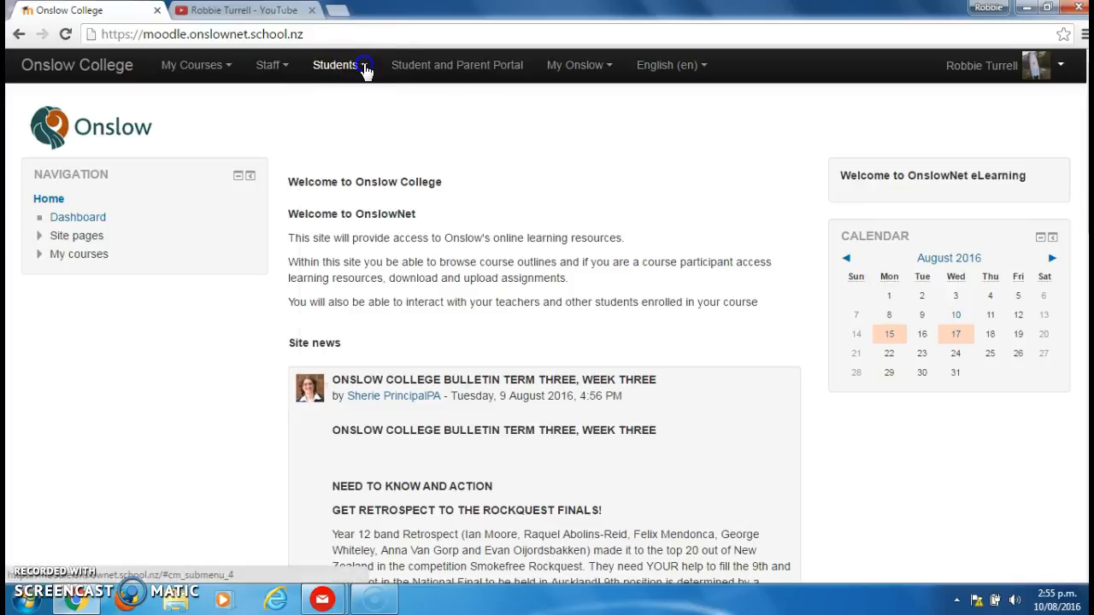
Open the Business Studies Level 2 course from the student courses under The Social Sciences
{"action": "mouse_move", "coordinate": [387, 363]}
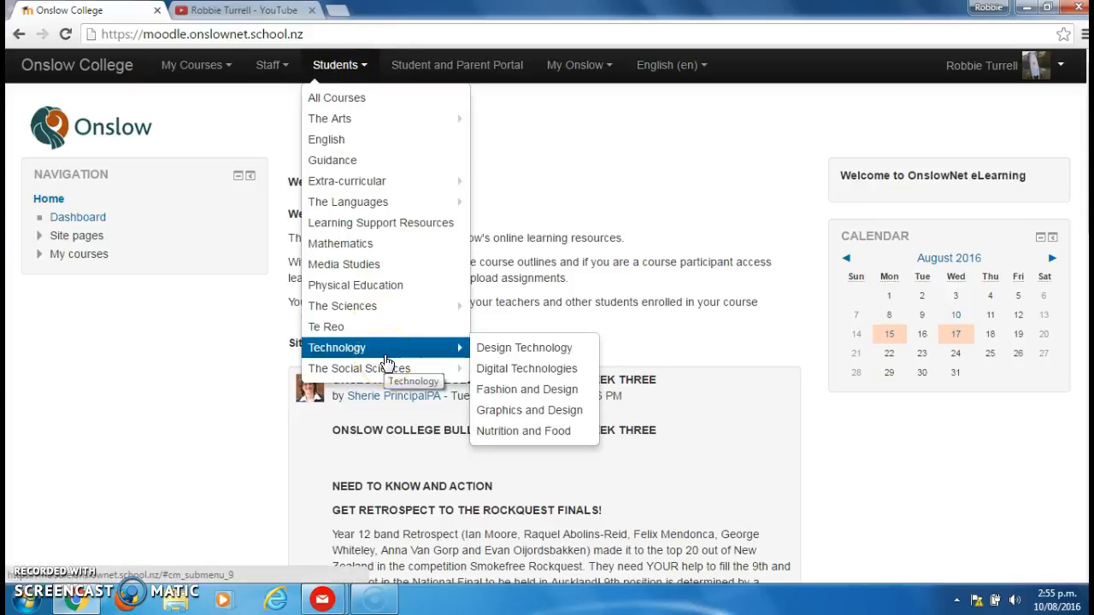
{"action": "left_click", "coordinate": [400, 368]}
{"action": "left_click", "coordinate": [534, 389]}
{"action": "left_click", "coordinate": [670, 419]}
{"action": "left_click", "coordinate": [671, 430]}
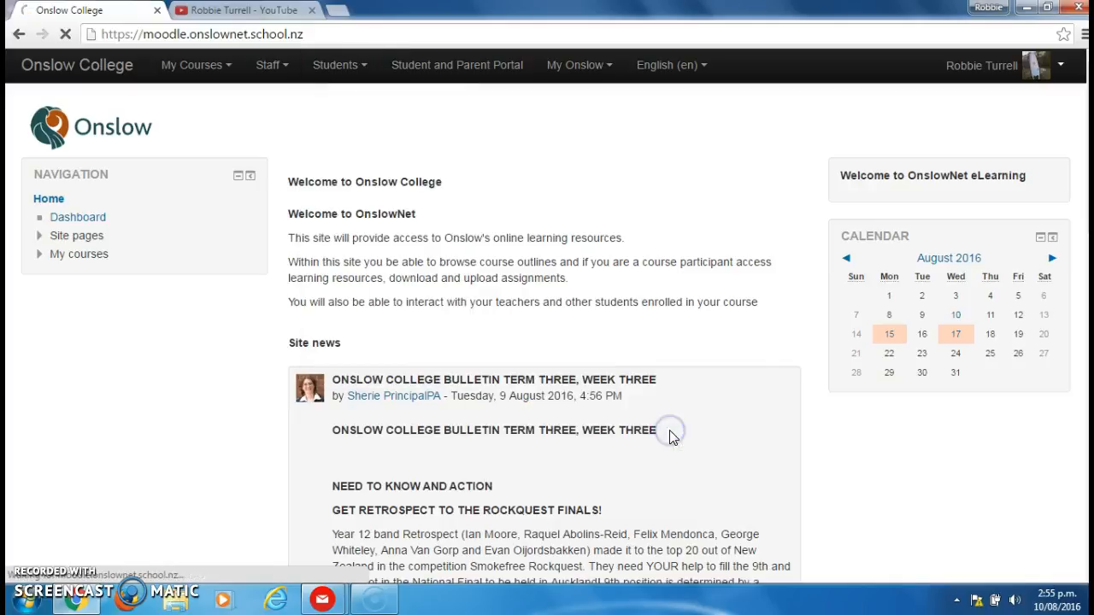
{"action": "left_click", "coordinate": [944, 280]}
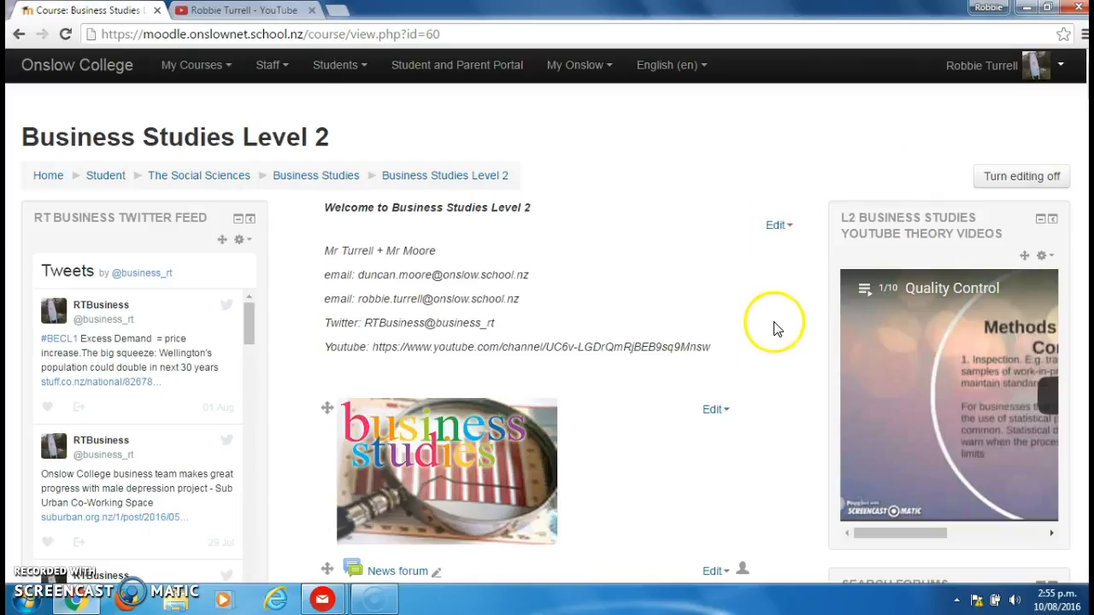
Turn editing mode off and back on for the Business Studies Level 2 course page
{"action": "left_click", "coordinate": [1014, 180]}
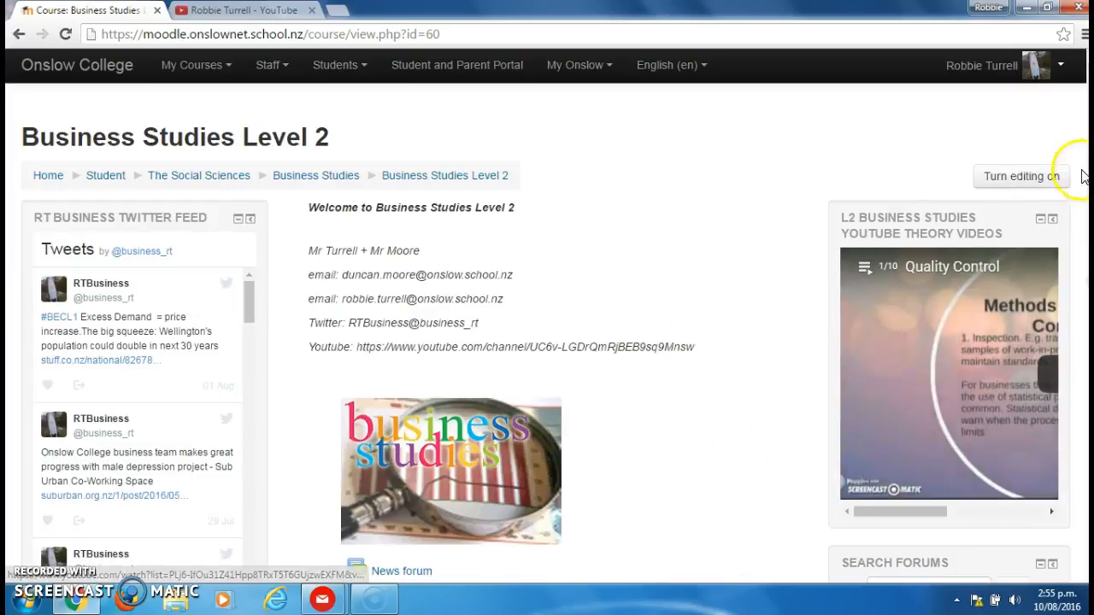
{"action": "left_click", "coordinate": [1019, 175]}
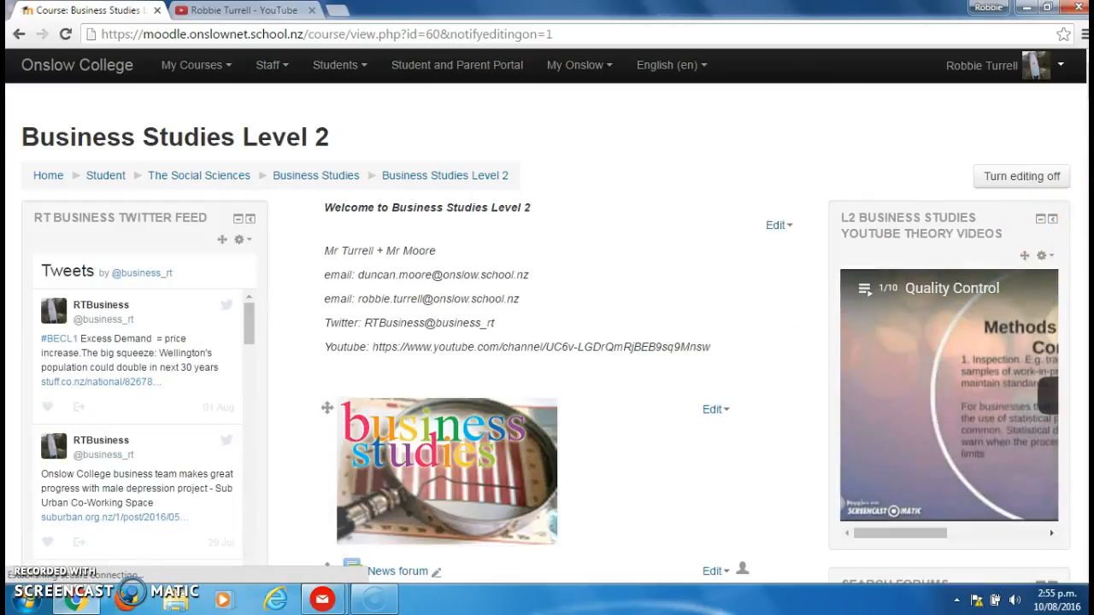
Add an Assignment activity to the course section just above Internal Features of a Business
{"action": "scroll", "coordinate": [547, 333], "scroll_direction": "down", "scroll_amount": 1}
{"action": "scroll", "coordinate": [547, 333], "scroll_direction": "down", "scroll_amount": 5}
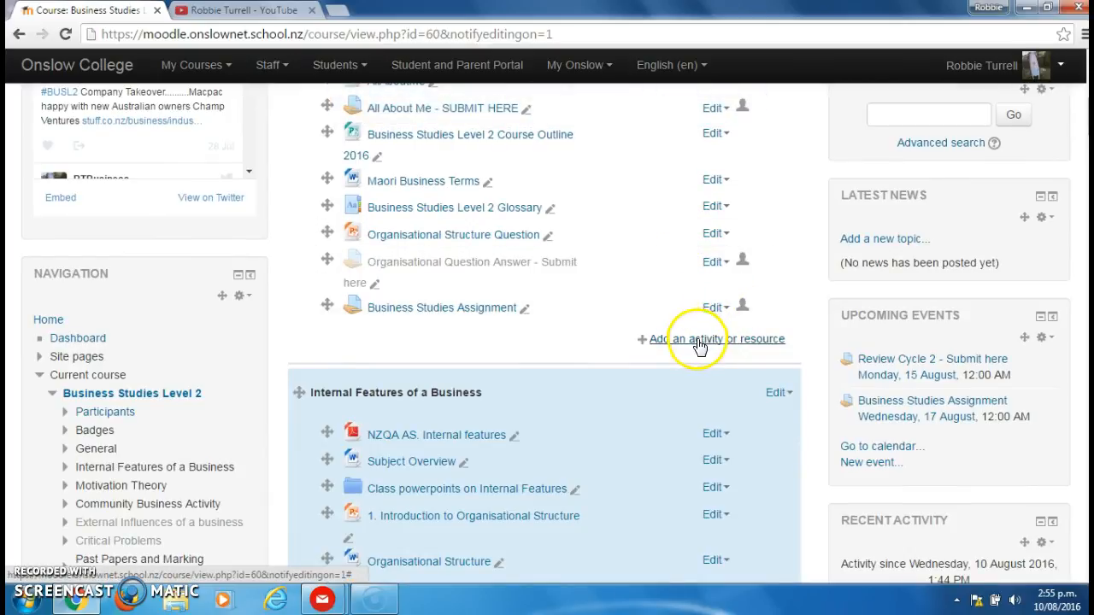
{"action": "left_click", "coordinate": [699, 340]}
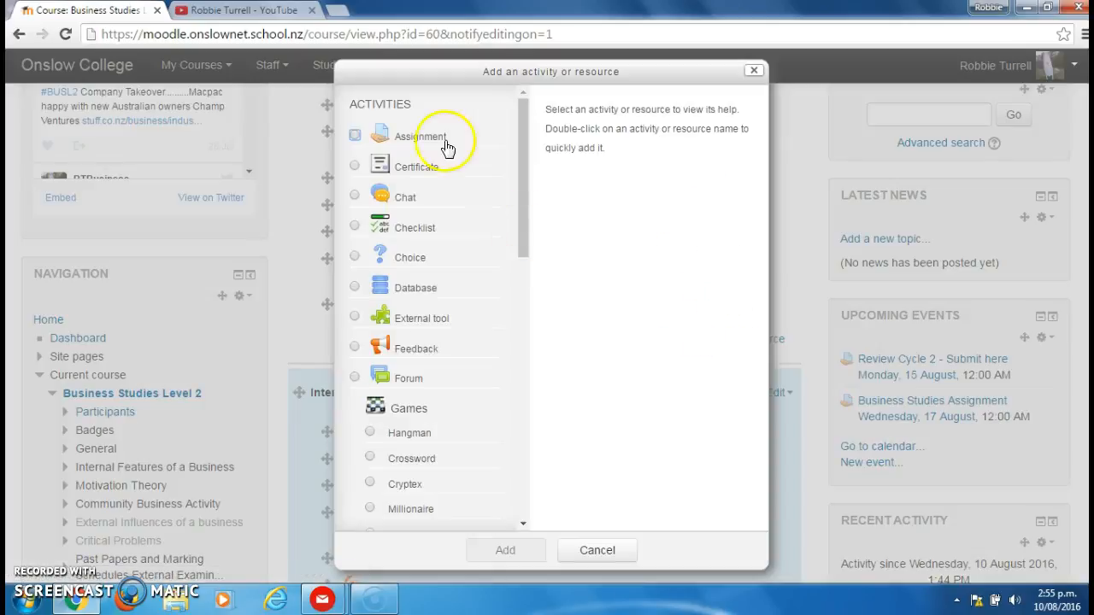
{"action": "left_click", "coordinate": [355, 137]}
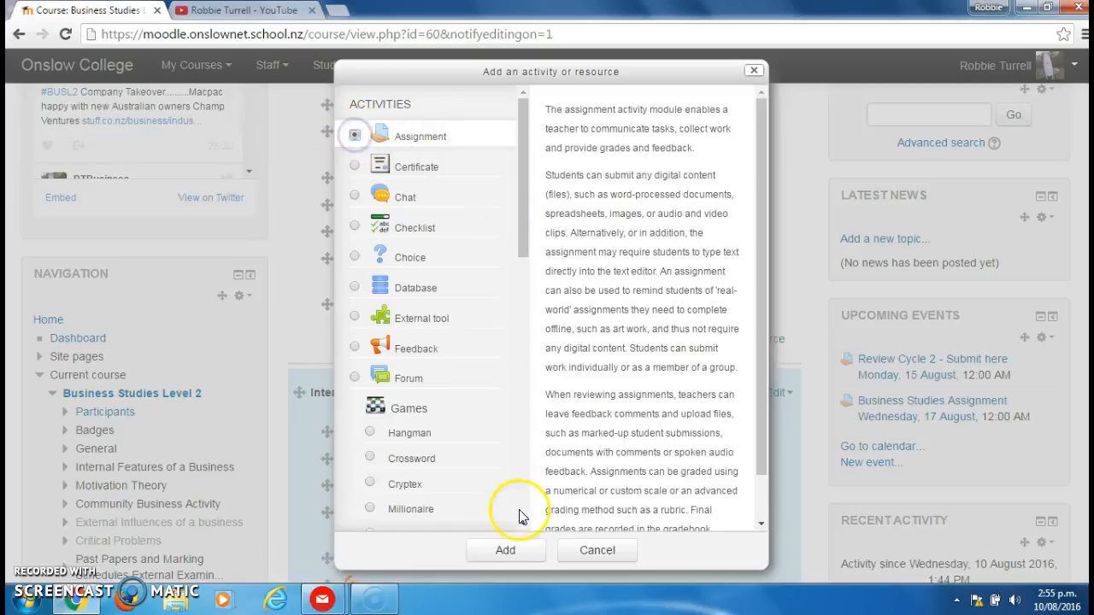
{"action": "left_click", "coordinate": [505, 552]}
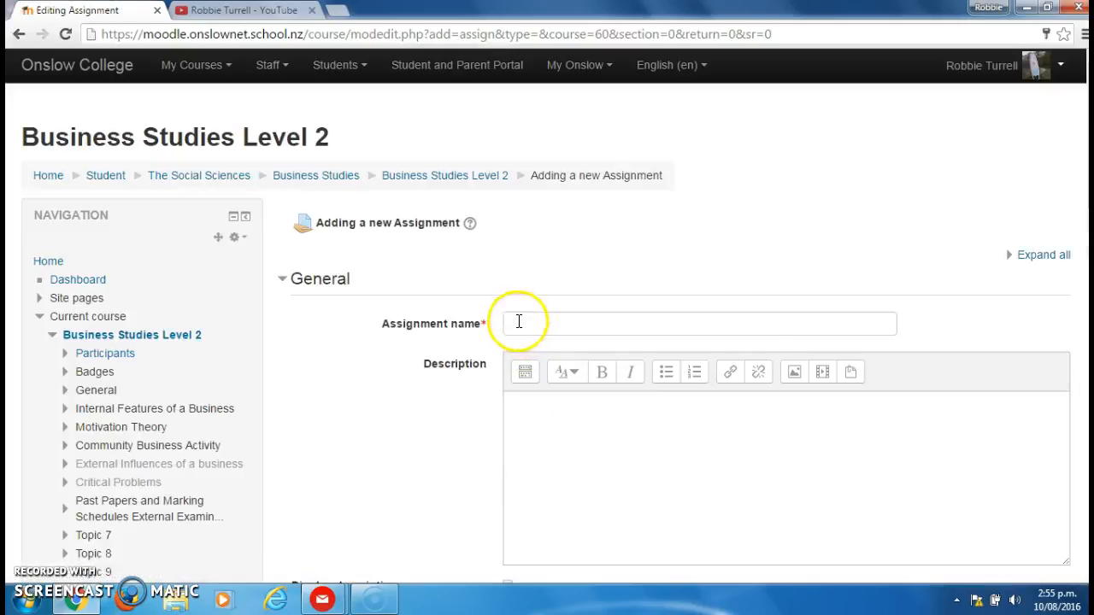
Name the assignment "Business Studies Assignment 2" and copy that name into its description
{"action": "left_click", "coordinate": [518, 321]}
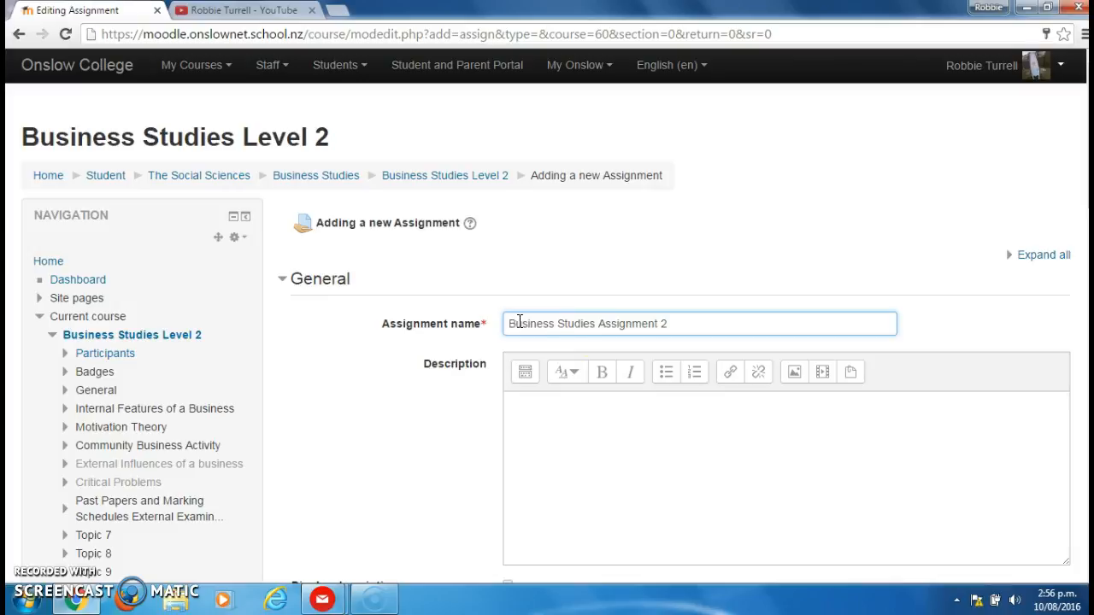
{"action": "left_click_drag", "start_coordinate": [667, 323], "coordinate": [494, 325]}
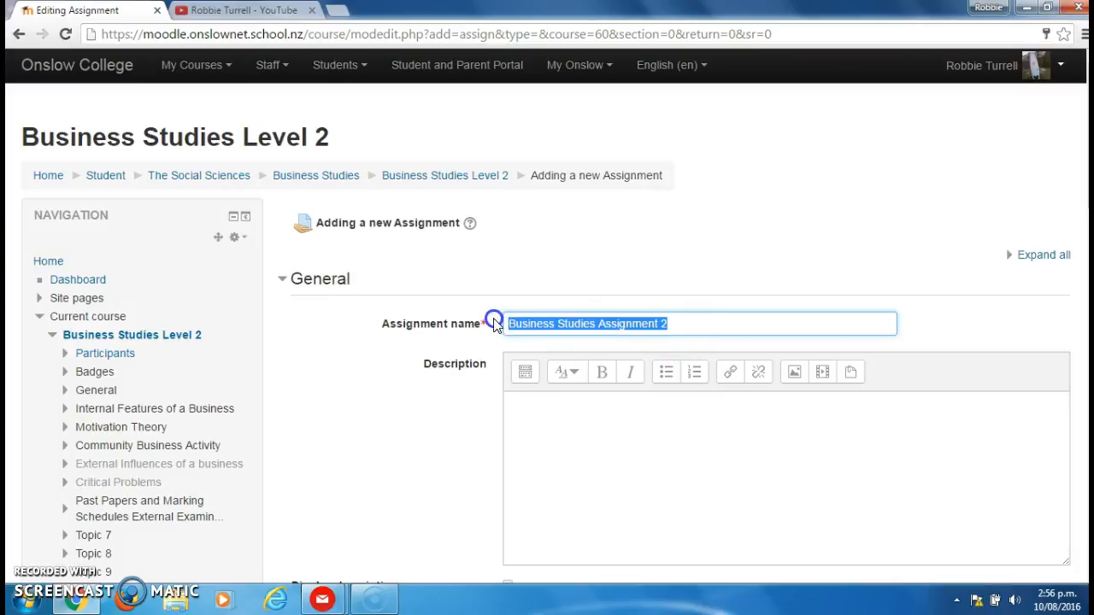
{"action": "key", "text": "ctrl+c"}
{"action": "left_click", "coordinate": [523, 419]}
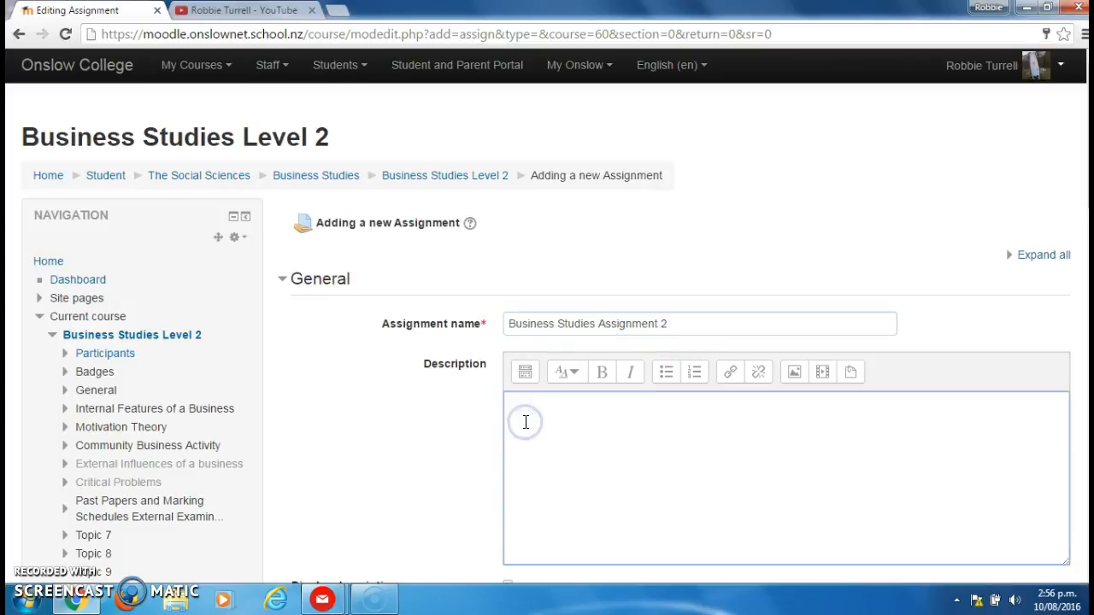
{"action": "key", "text": "ctrl+v"}
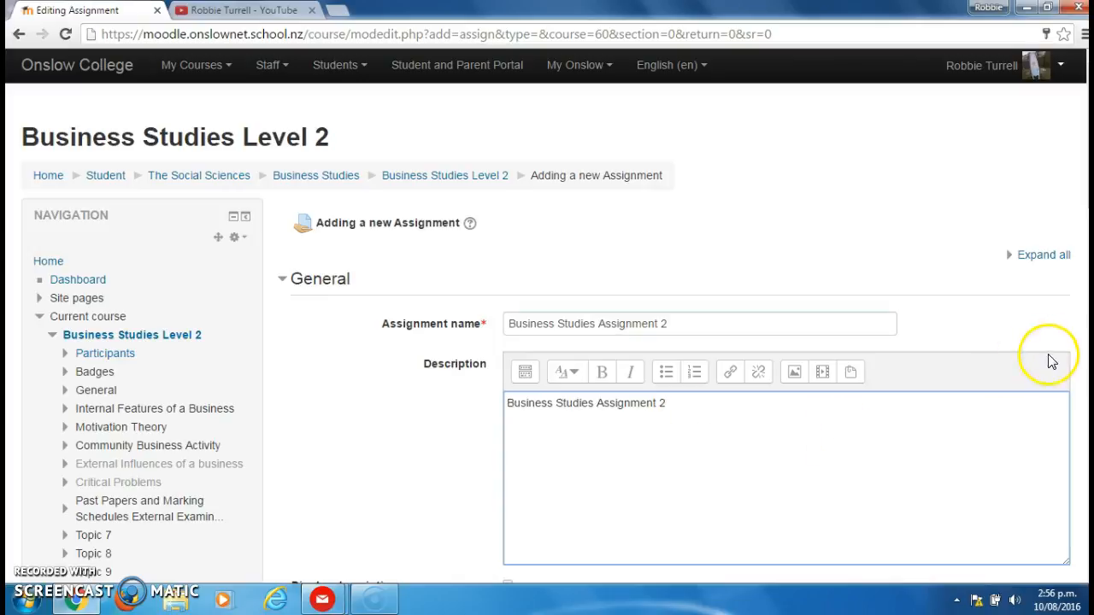
Set the time from which the assignment allows submissions to 12:00
{"action": "scroll", "coordinate": [555, 333], "scroll_direction": "down", "scroll_amount": 5}
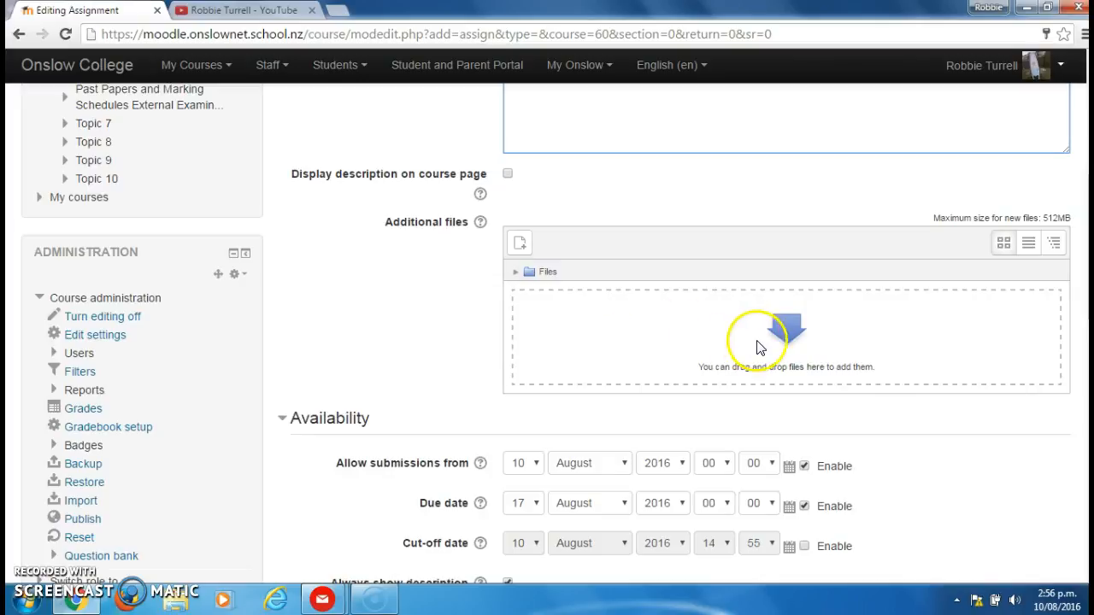
{"action": "scroll", "coordinate": [706, 331], "scroll_direction": "down", "scroll_amount": 2}
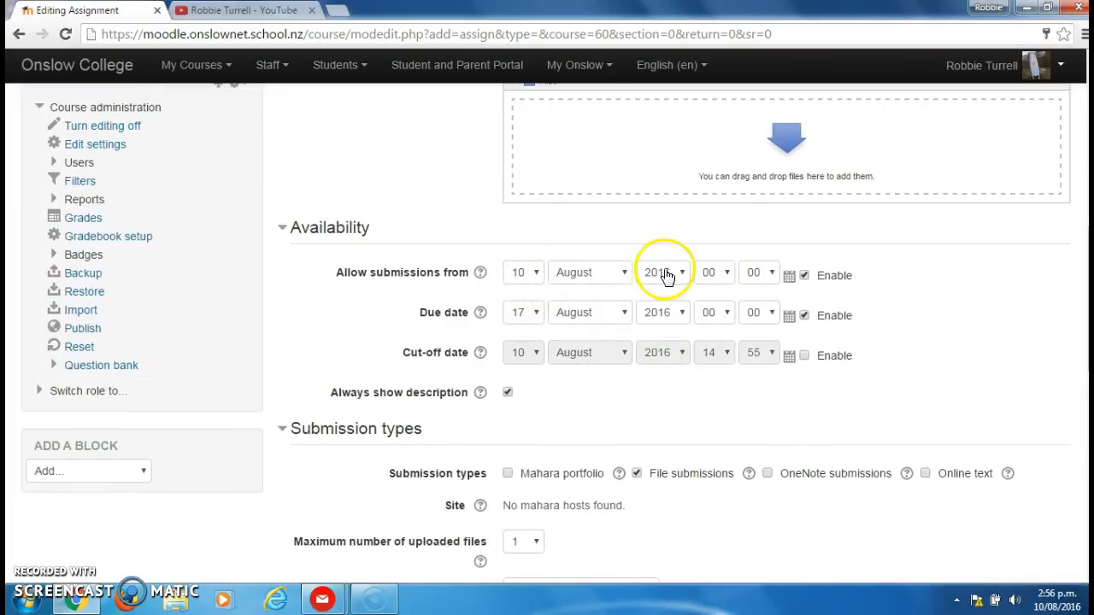
{"action": "left_click", "coordinate": [727, 280]}
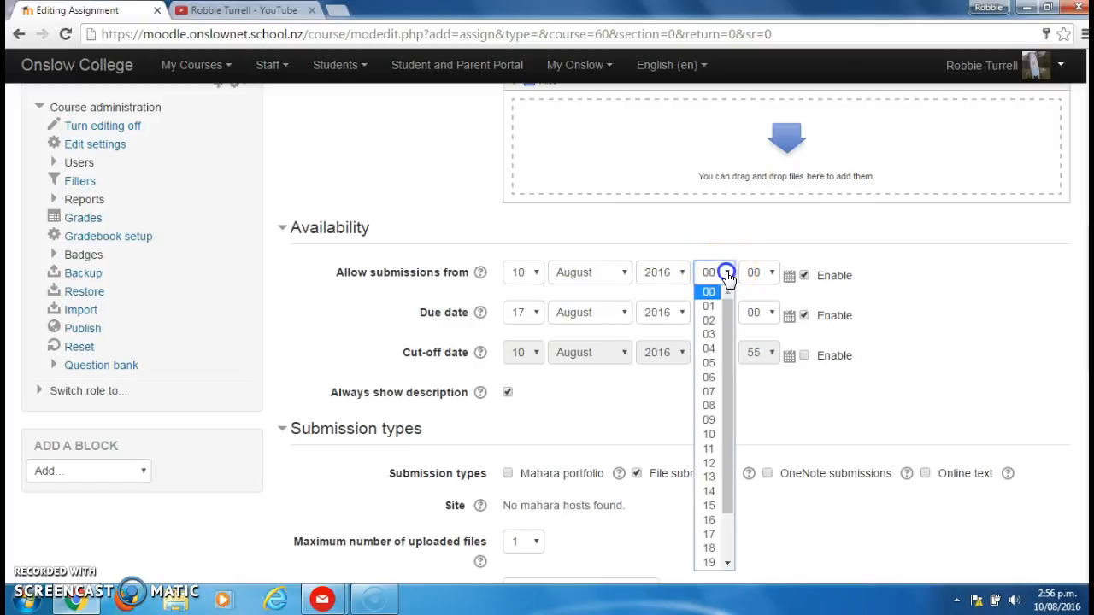
{"action": "left_click", "coordinate": [709, 463]}
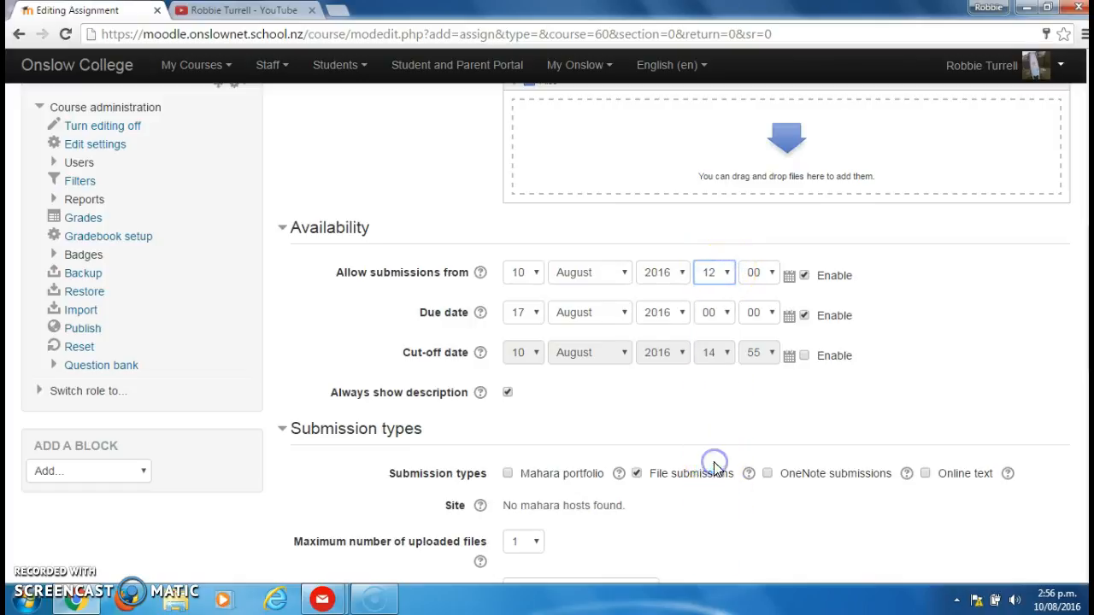
Set the assignment's due date to day 12 of August 2016 at 13:25
{"action": "left_click", "coordinate": [537, 313]}
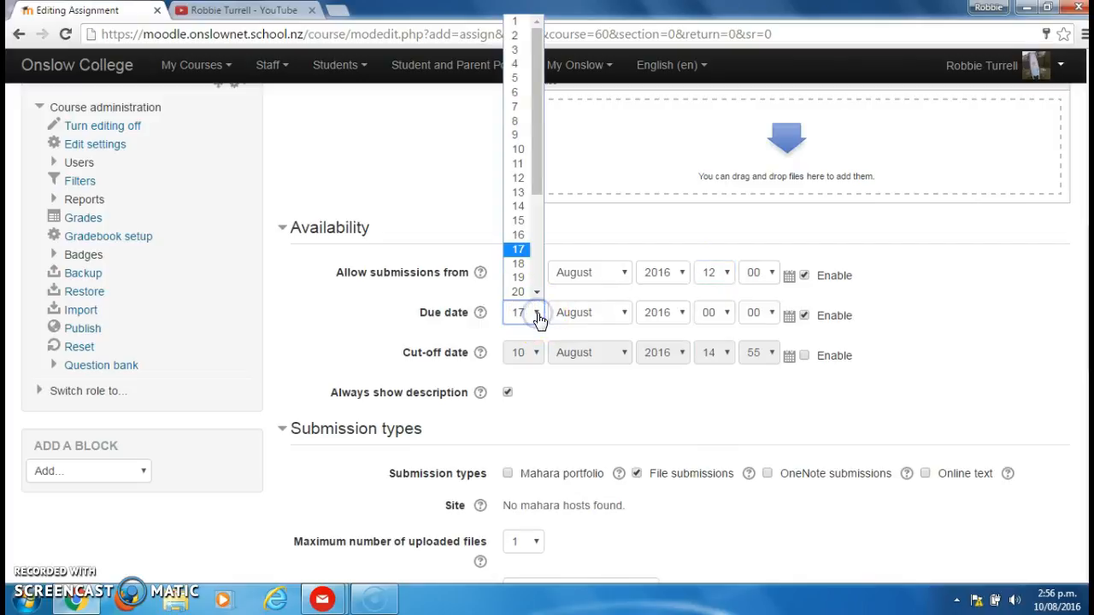
{"action": "left_click", "coordinate": [517, 180]}
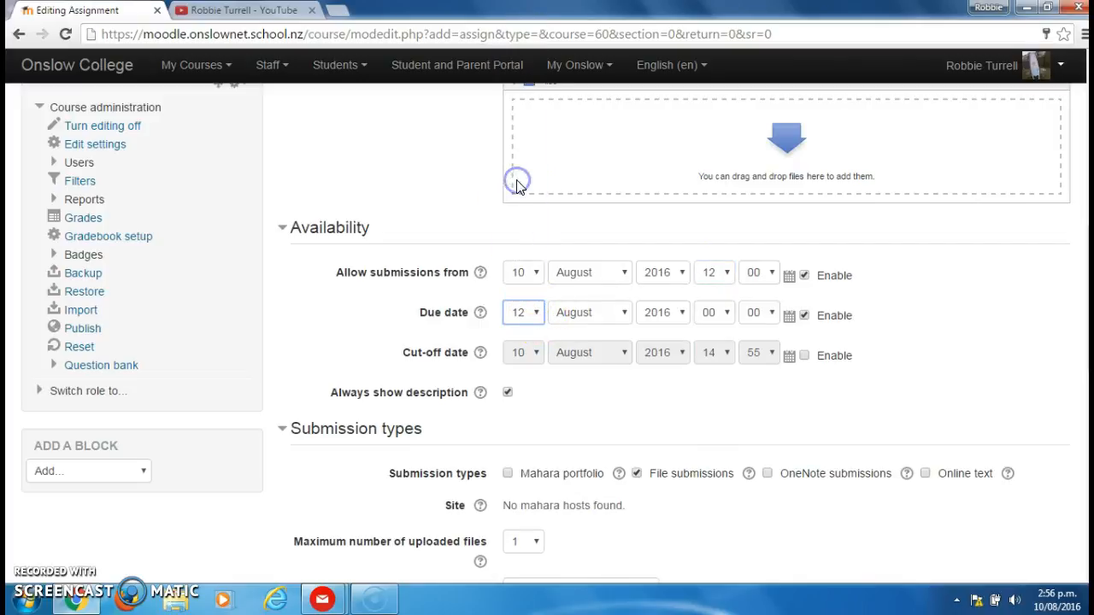
{"action": "left_click", "coordinate": [728, 315]}
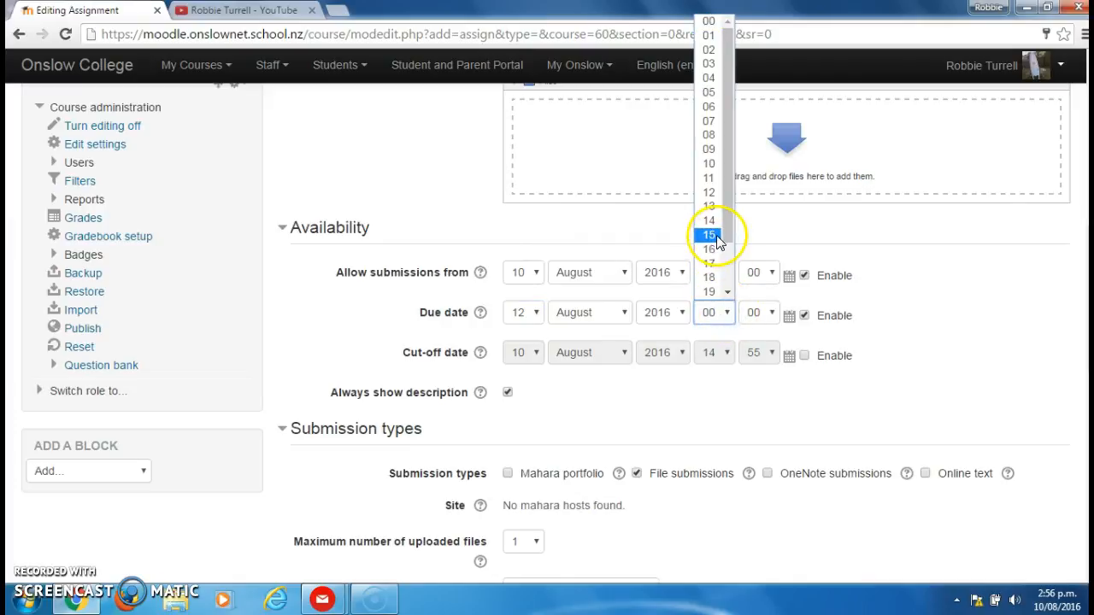
{"action": "left_click", "coordinate": [708, 206]}
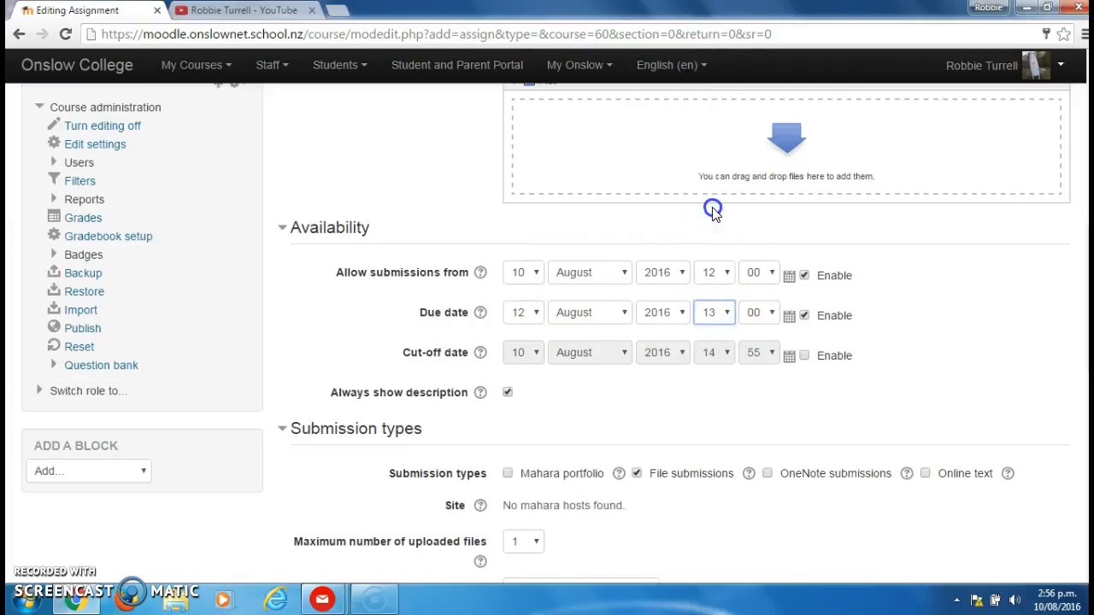
{"action": "left_click", "coordinate": [771, 315]}
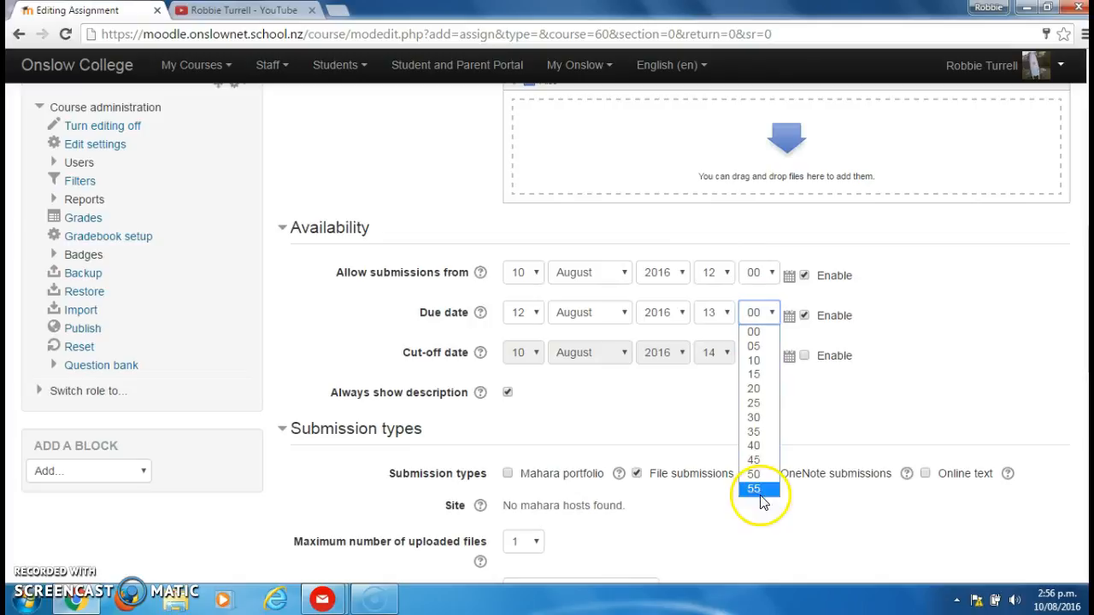
{"action": "left_click", "coordinate": [755, 403]}
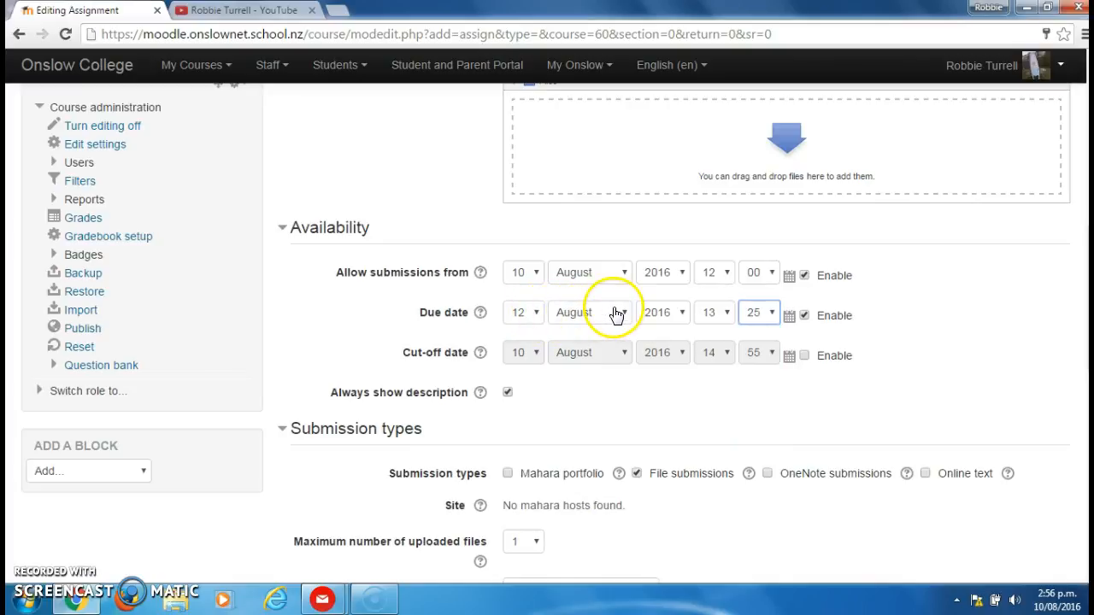
{"action": "left_click", "coordinate": [755, 311]}
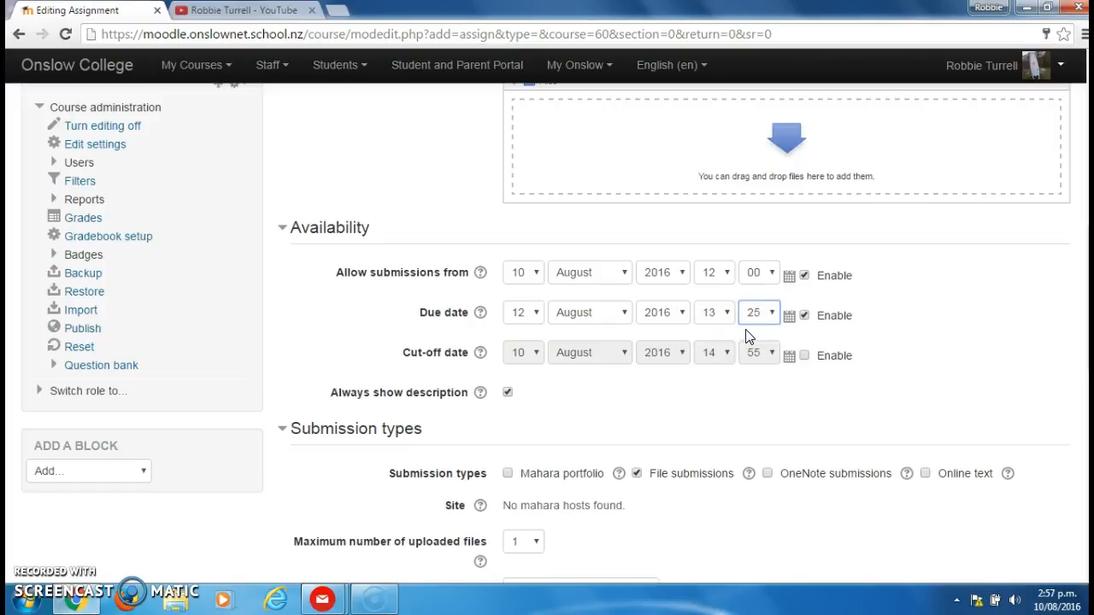
Enable the assignment's cut-off date and set it to 12 August 2016 at 17:00
{"action": "left_click", "coordinate": [804, 355]}
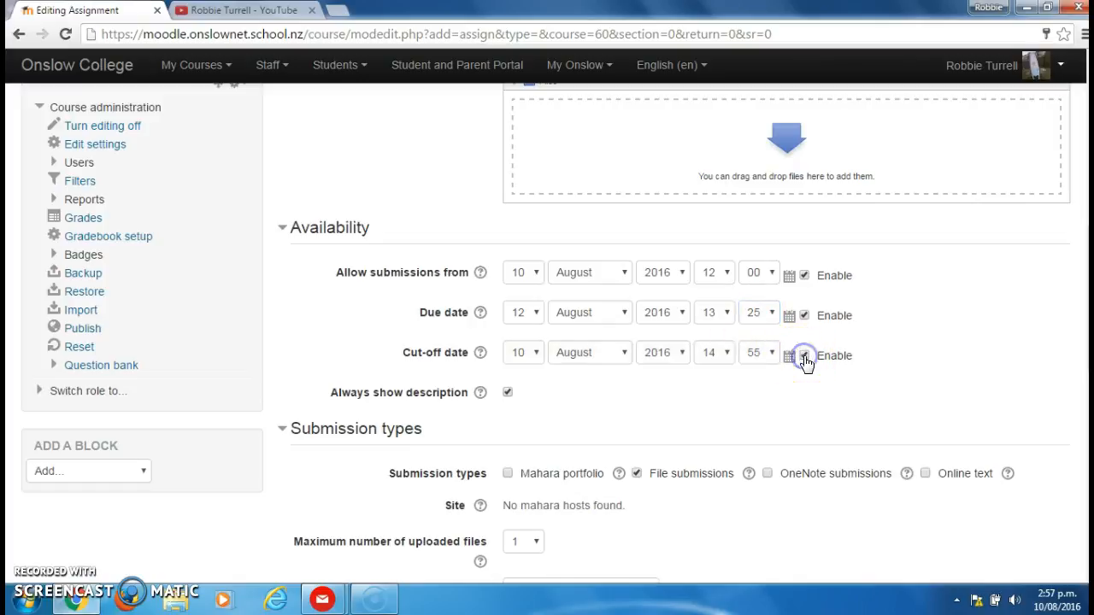
{"action": "left_click", "coordinate": [537, 353]}
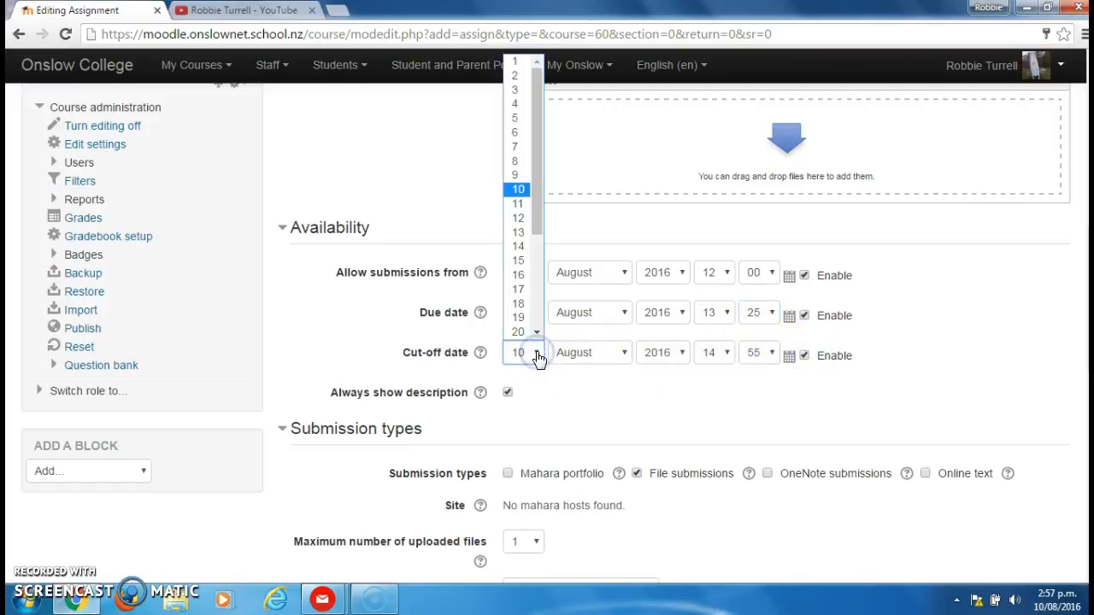
{"action": "left_click", "coordinate": [518, 218]}
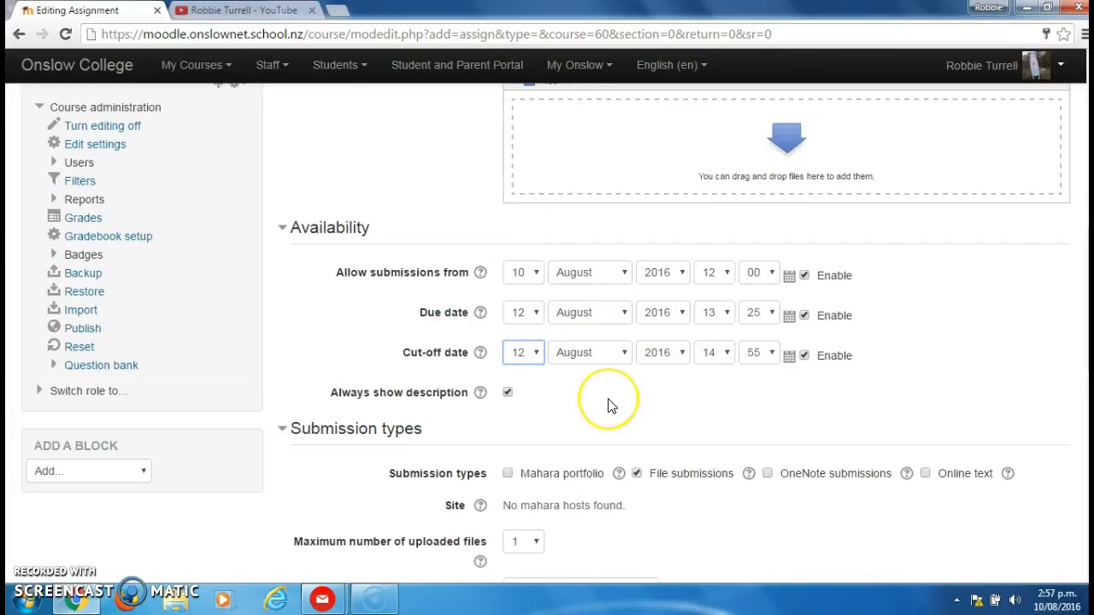
{"action": "left_click", "coordinate": [725, 357]}
{"action": "left_click", "coordinate": [710, 303]}
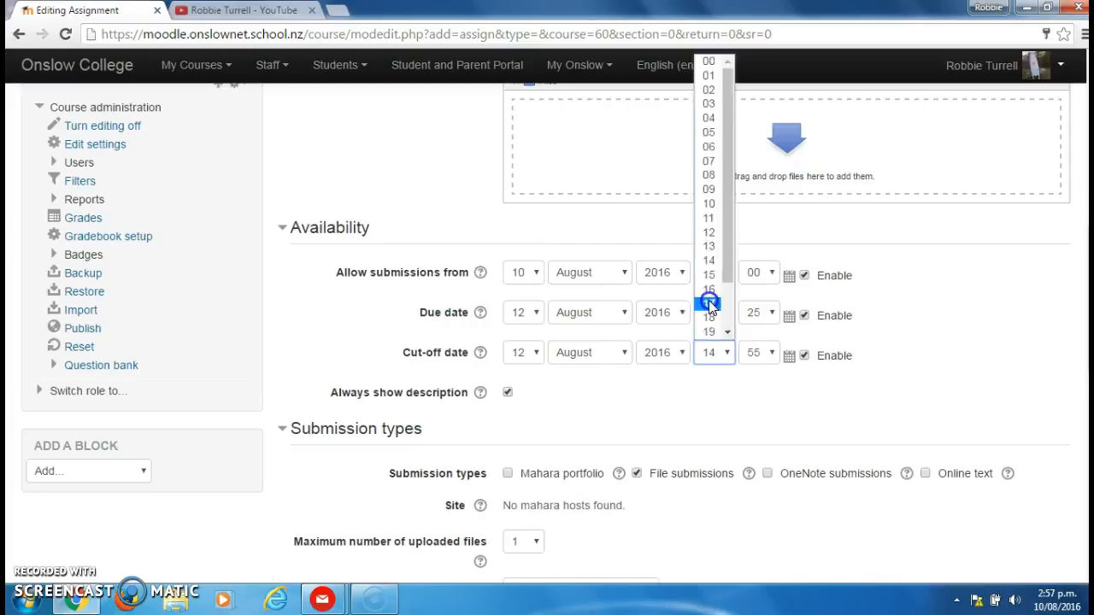
{"action": "left_click", "coordinate": [774, 355]}
{"action": "left_click", "coordinate": [763, 373]}
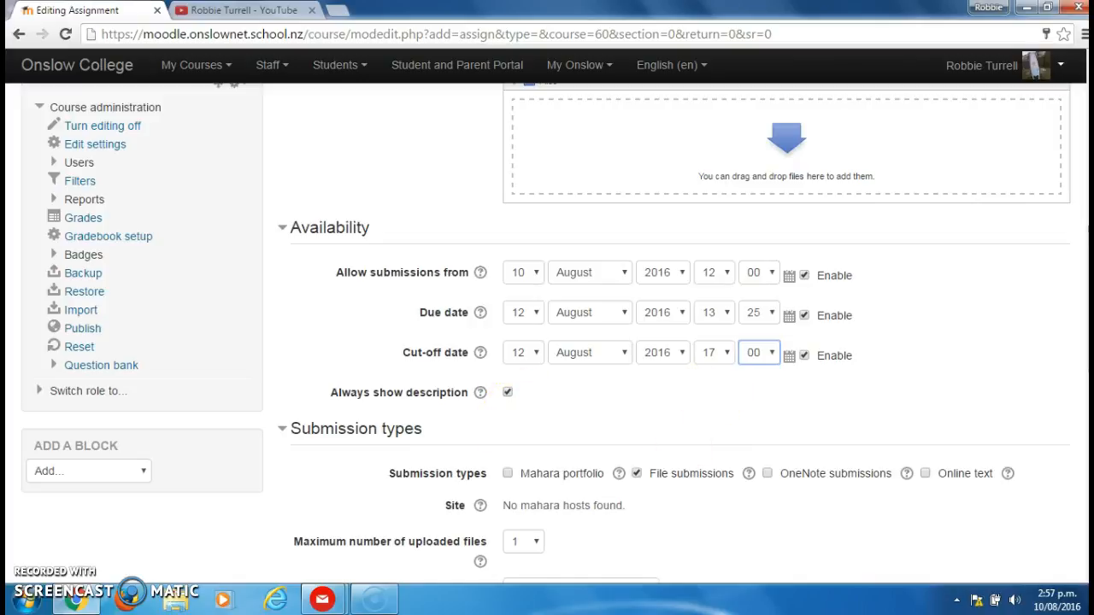
Set the maximum number of uploaded files for submissions to 3
{"action": "scroll", "coordinate": [835, 306], "scroll_direction": "down", "scroll_amount": 5}
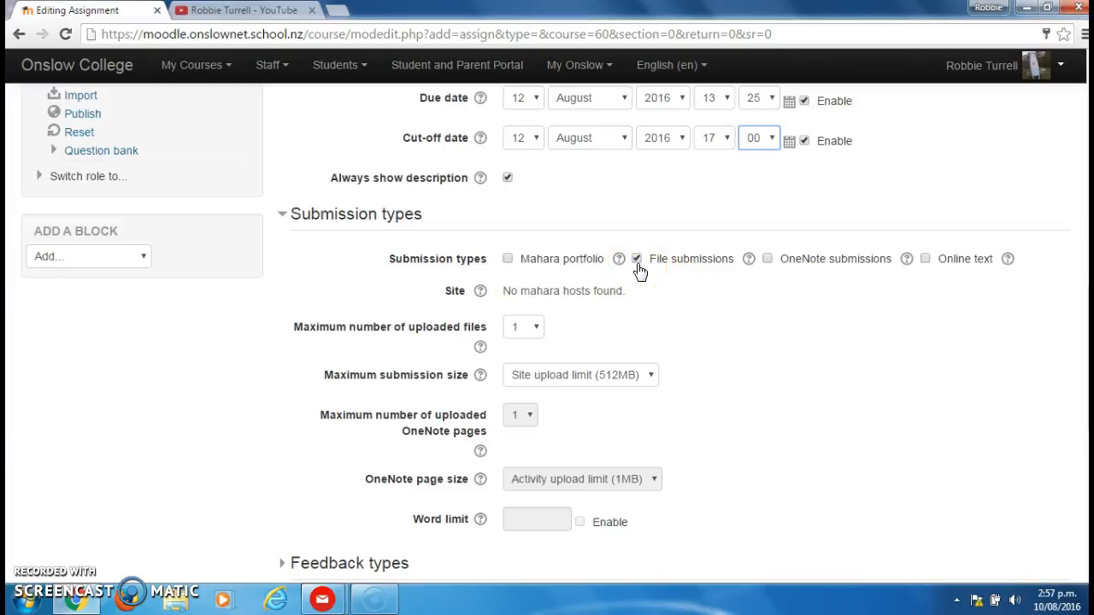
{"action": "left_click", "coordinate": [535, 329]}
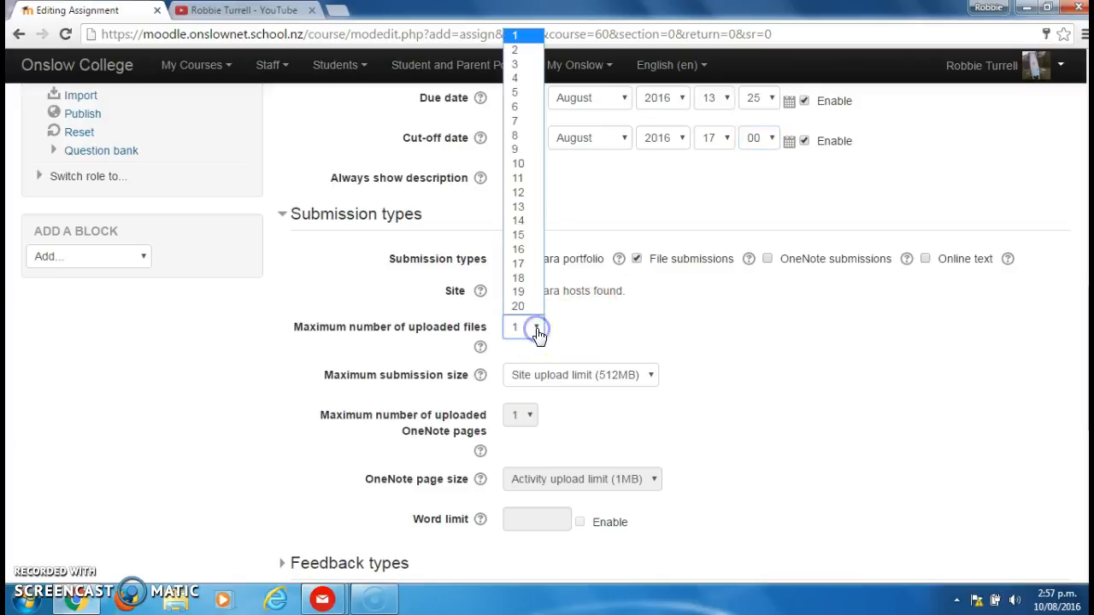
{"action": "left_click", "coordinate": [523, 64]}
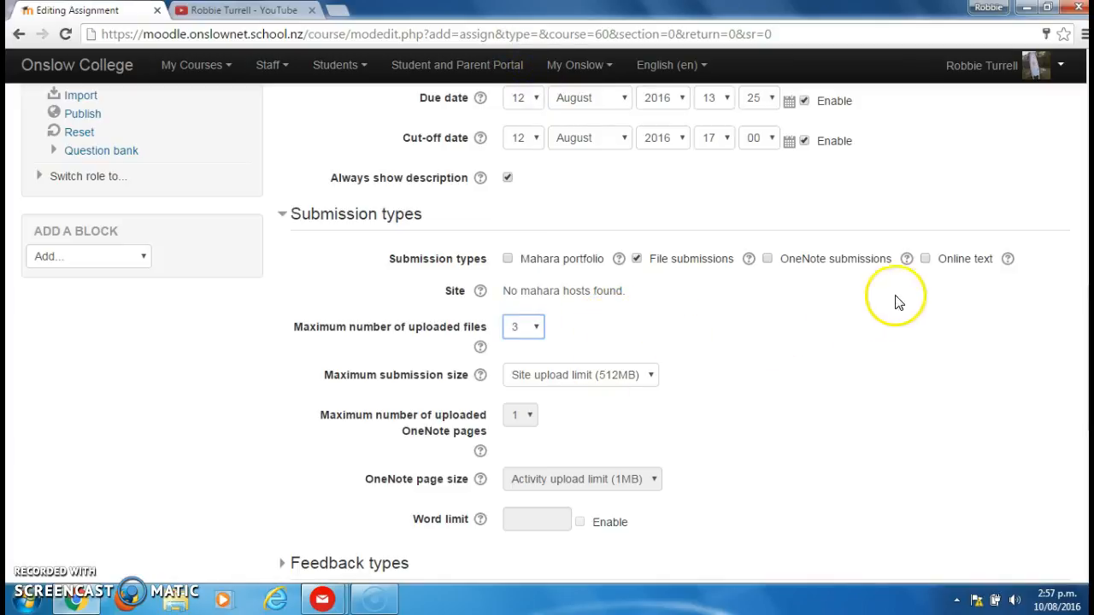
Change the submission type from file submissions to online text and enable a word limit of 1000
{"action": "left_click", "coordinate": [926, 262]}
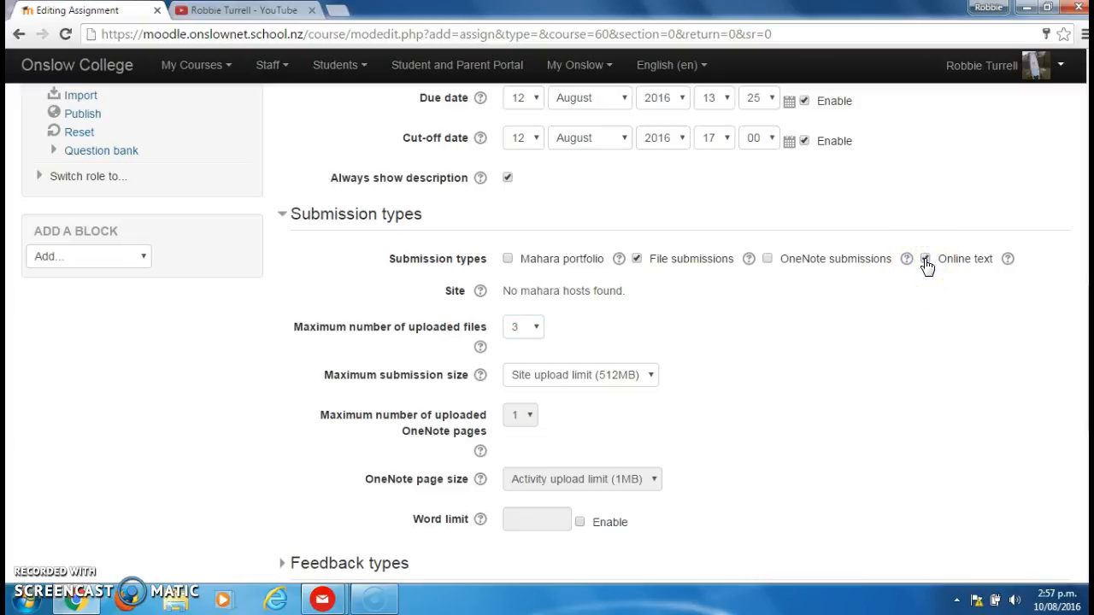
{"action": "left_click", "coordinate": [636, 260]}
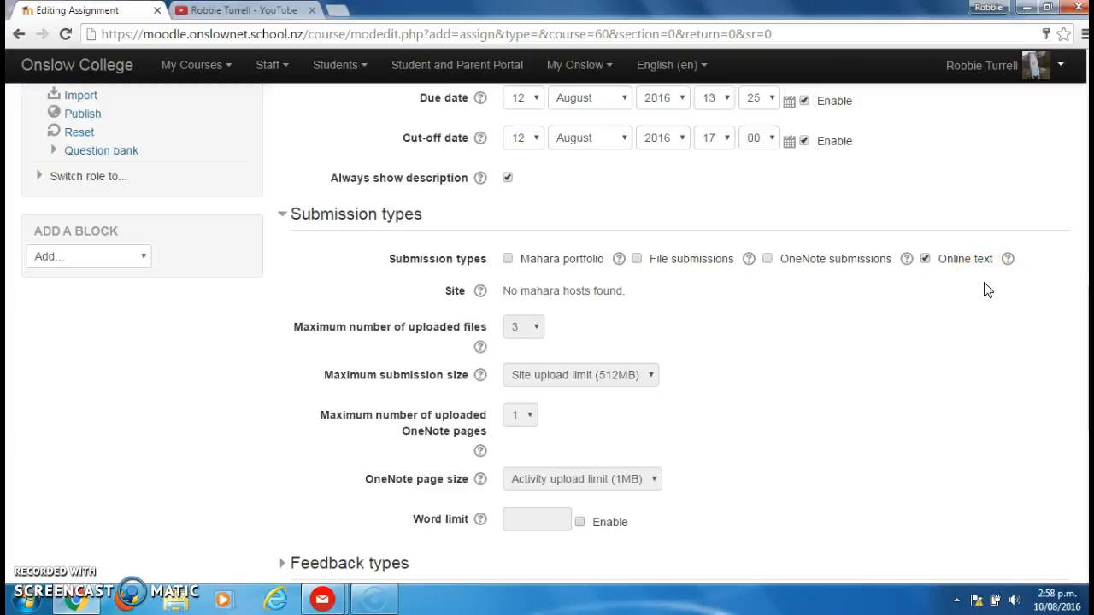
{"action": "left_click", "coordinate": [581, 522]}
{"action": "left_click", "coordinate": [524, 520]}
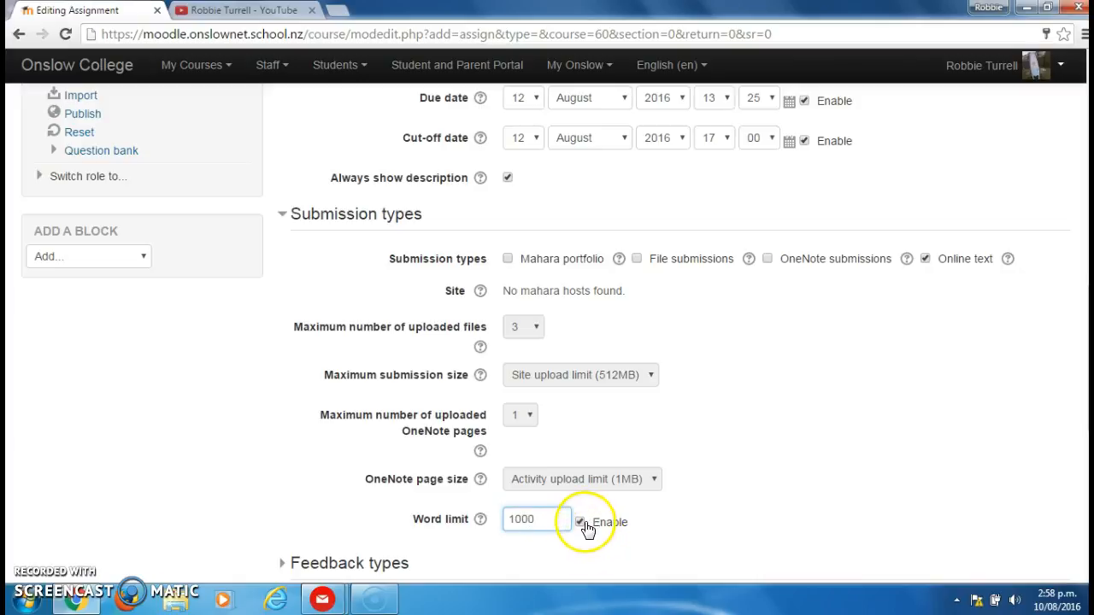
Turn off the word limit and switch the submission type from online text back to file submissions
{"action": "left_click", "coordinate": [580, 522]}
{"action": "left_click", "coordinate": [925, 259]}
{"action": "left_click", "coordinate": [637, 259]}
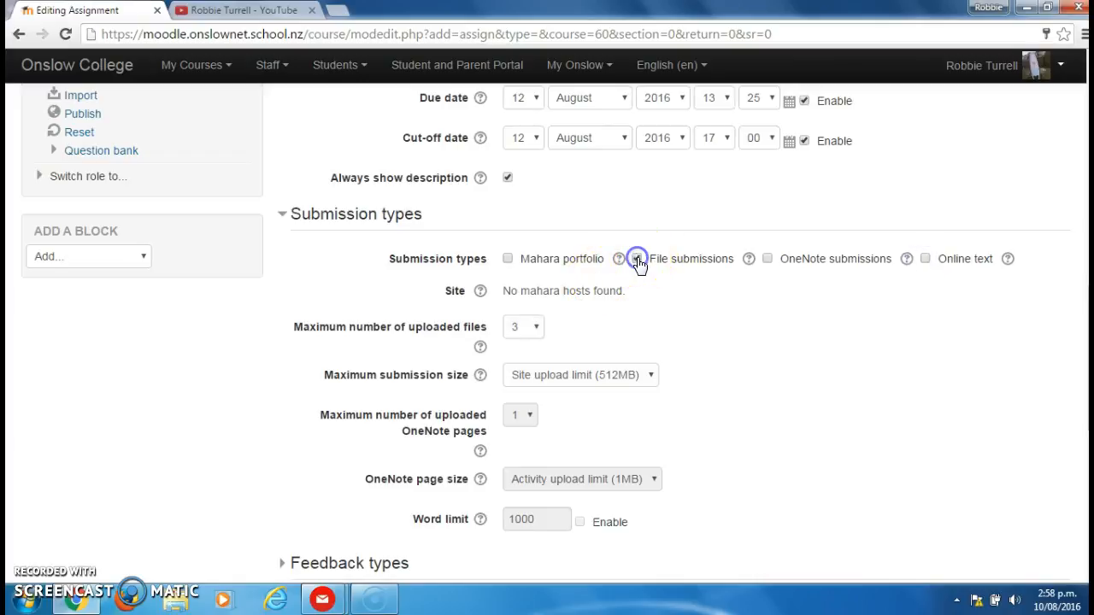
Examine the assignment's feedback types, submission settings, group submission settings and notification options
{"action": "scroll", "coordinate": [428, 196], "scroll_direction": "down", "scroll_amount": 4}
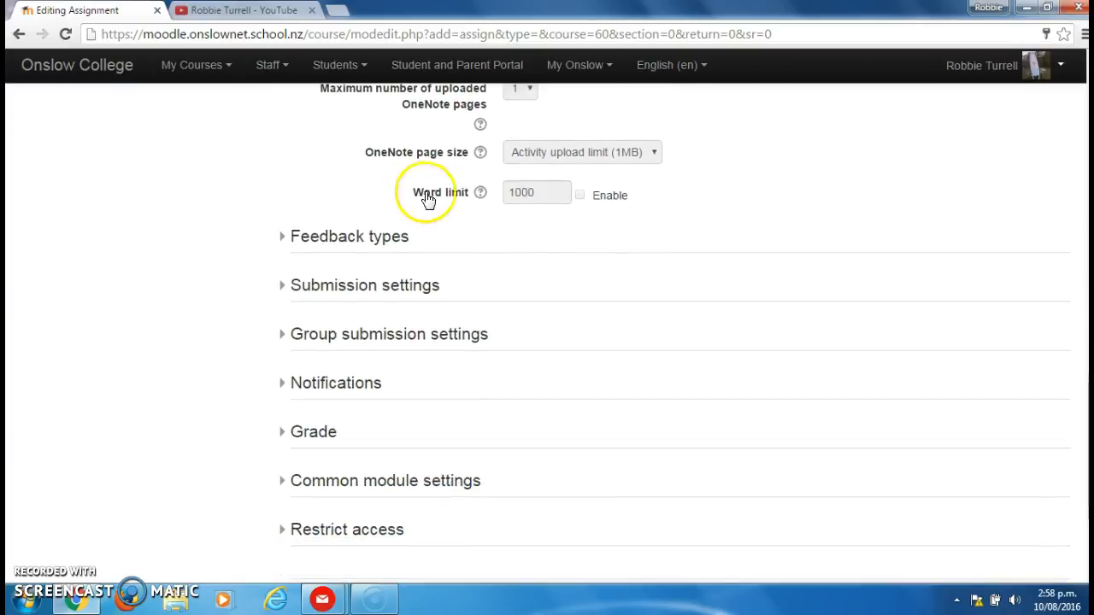
{"action": "left_click", "coordinate": [320, 246]}
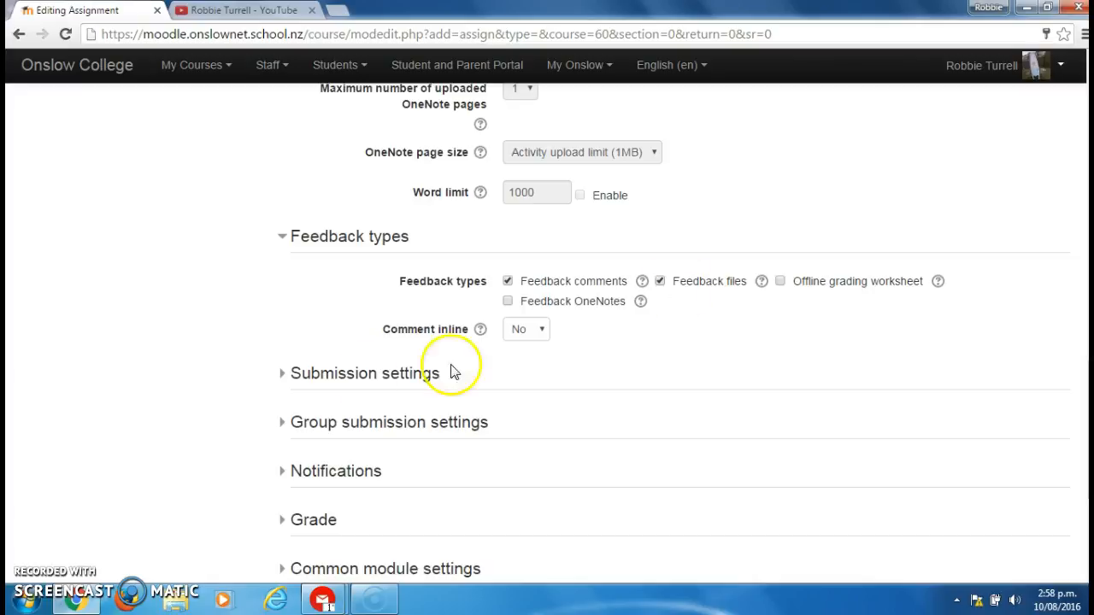
{"action": "left_click", "coordinate": [284, 373]}
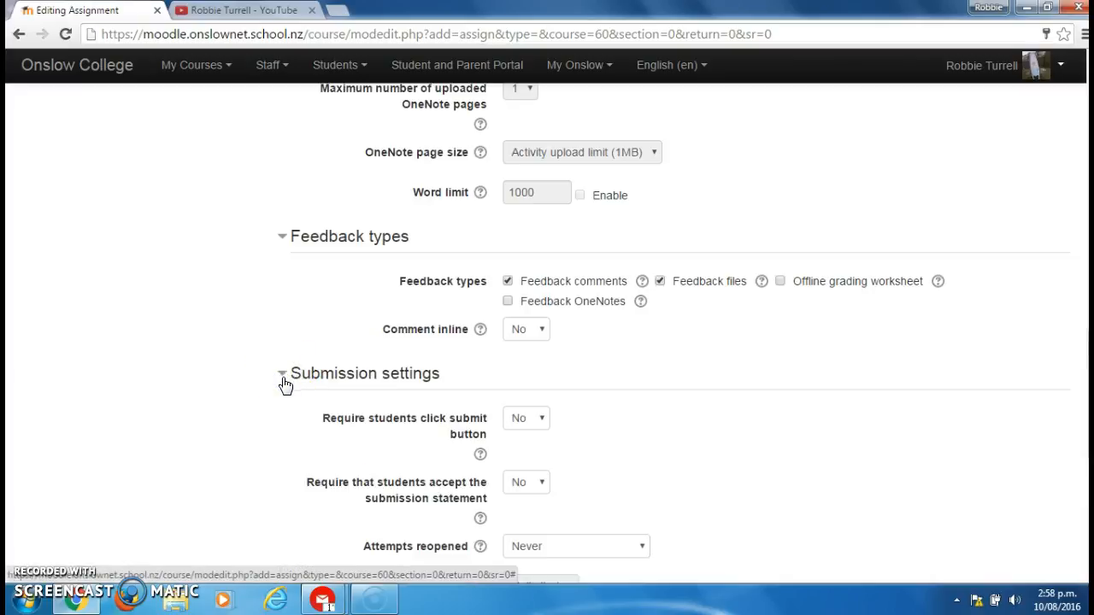
{"action": "left_click", "coordinate": [283, 376]}
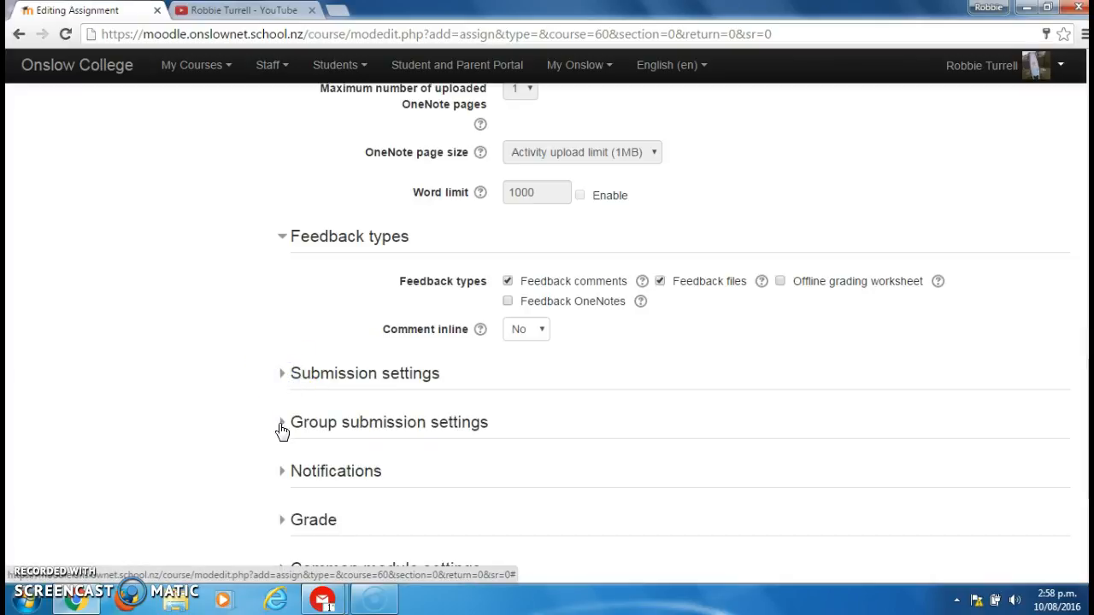
{"action": "left_click", "coordinate": [282, 423]}
{"action": "left_click", "coordinate": [282, 424]}
{"action": "left_click", "coordinate": [284, 473]}
{"action": "left_click", "coordinate": [1086, 402]}
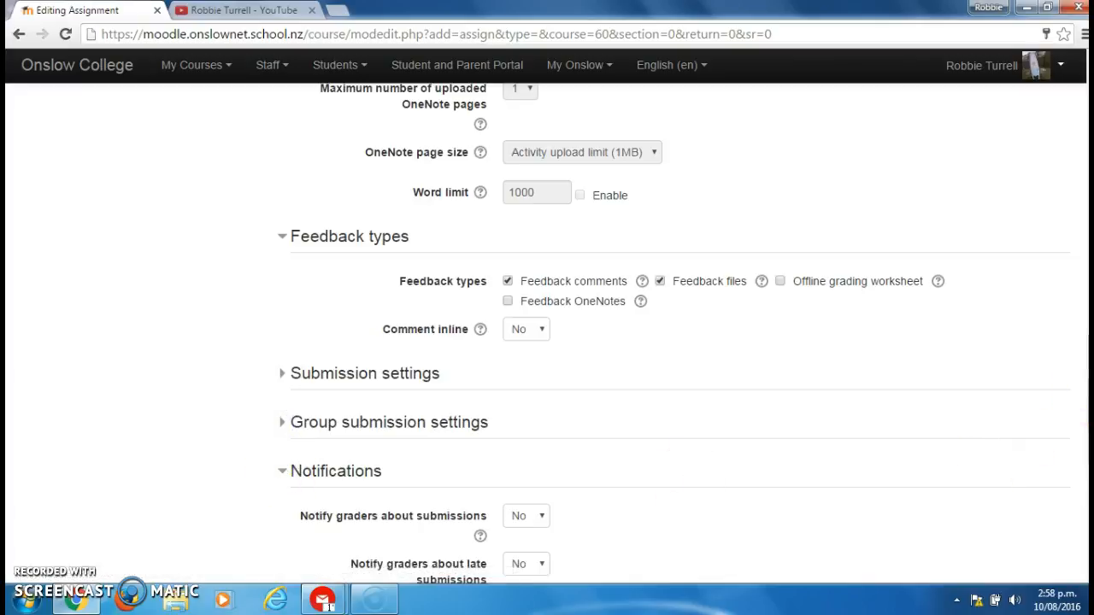
{"action": "scroll", "coordinate": [1087, 401], "scroll_direction": "down", "scroll_amount": 3}
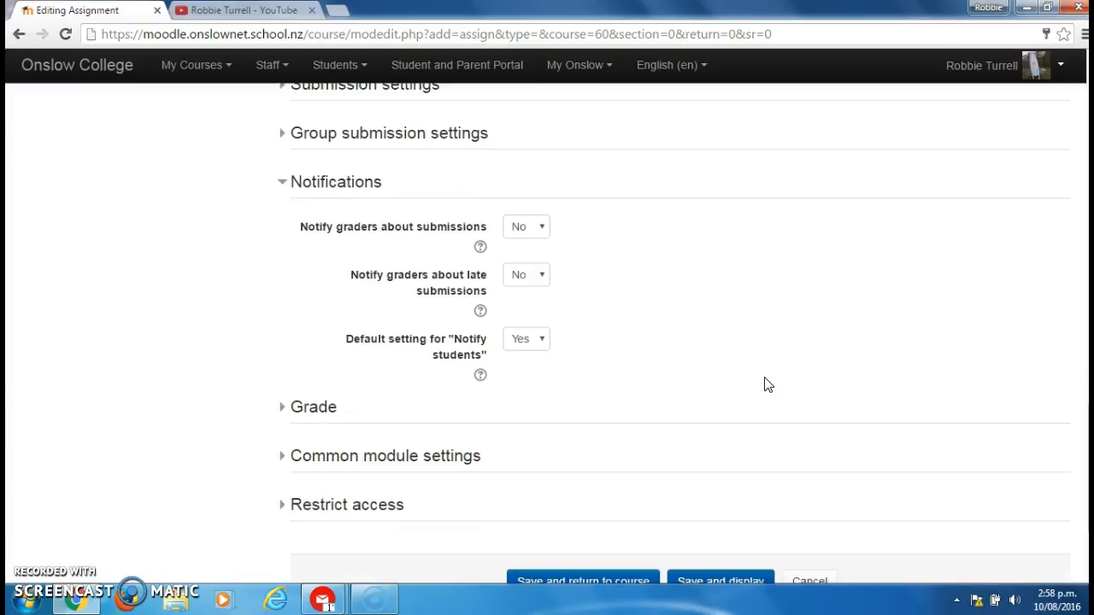
{"action": "left_click", "coordinate": [281, 185]}
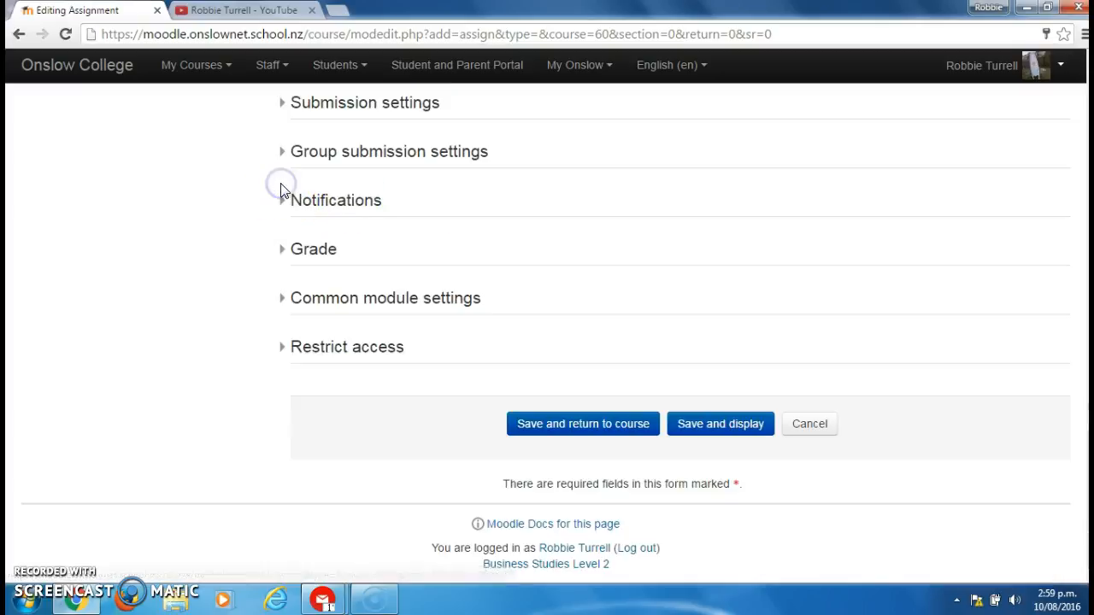
Set the assignment's grade type to Scale and choose the NCEA Achievement Standards scale
{"action": "left_click", "coordinate": [283, 252]}
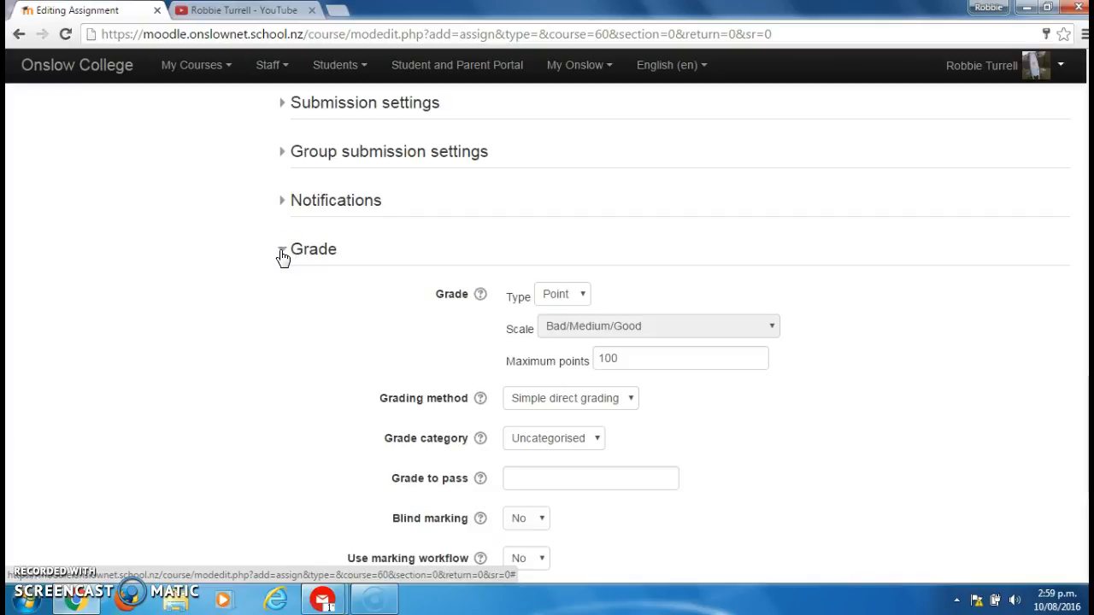
{"action": "left_click", "coordinate": [587, 294]}
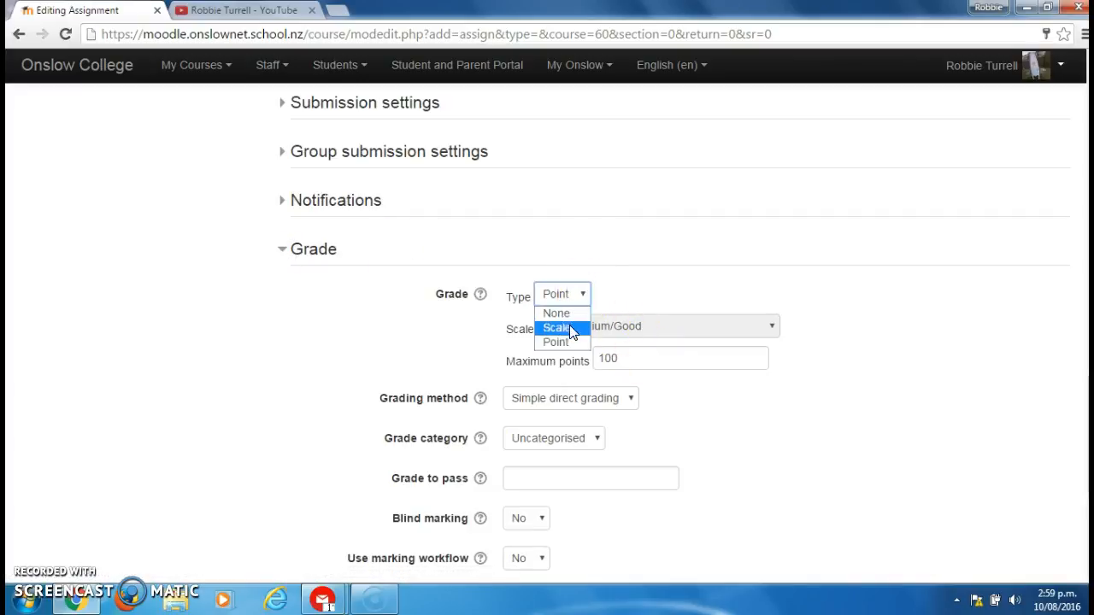
{"action": "left_click", "coordinate": [569, 328]}
{"action": "left_click", "coordinate": [571, 330]}
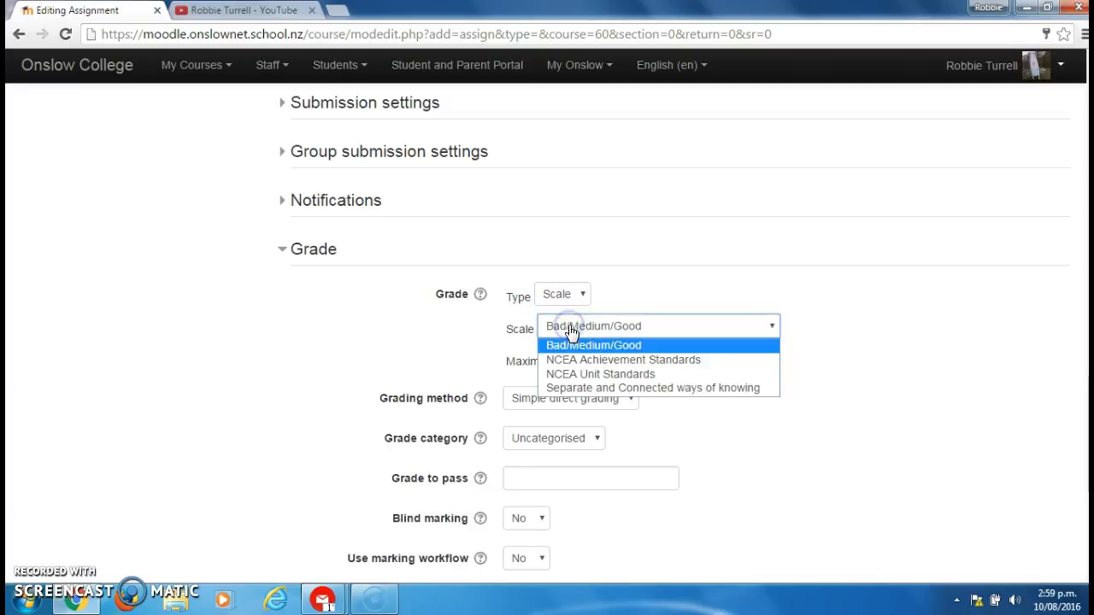
{"action": "left_click", "coordinate": [560, 360]}
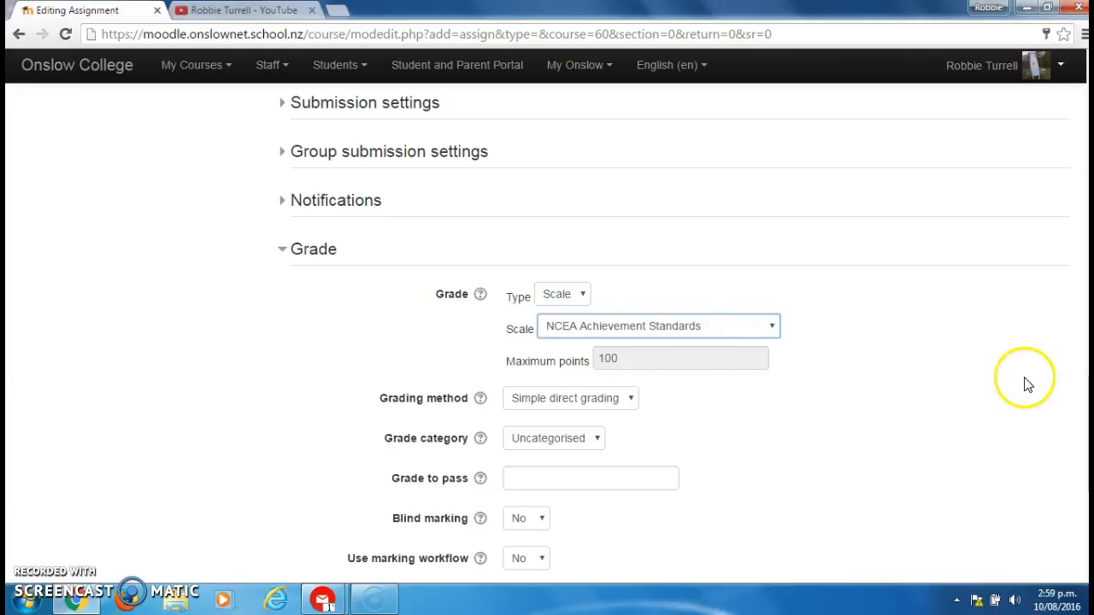
Check the common module settings and access restrictions, and save the assignment with a return to the course
{"action": "scroll", "coordinate": [983, 495], "scroll_direction": "down", "scroll_amount": 3}
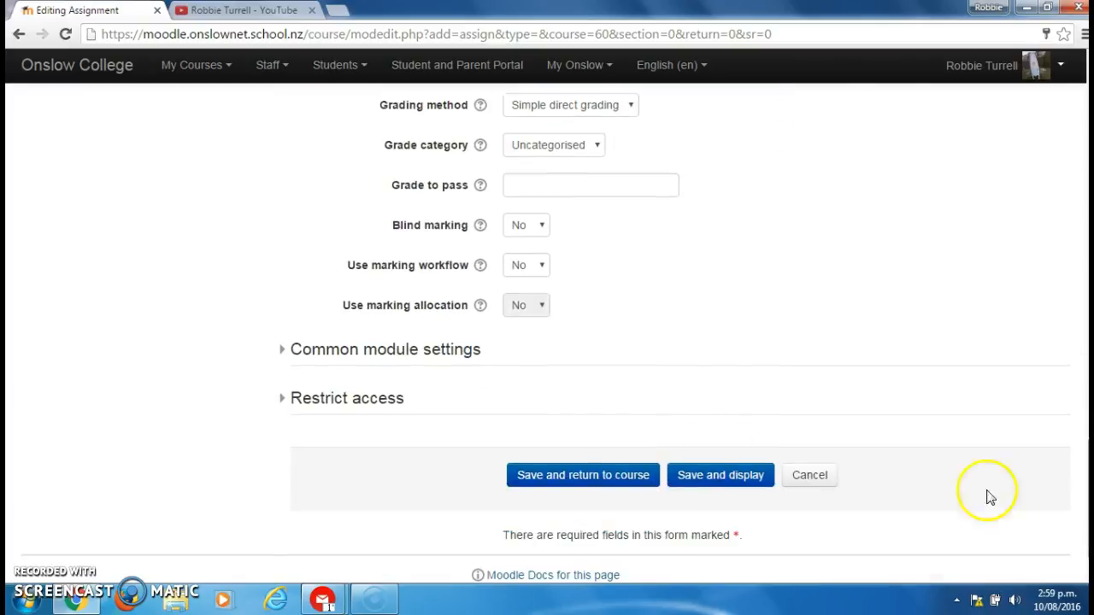
{"action": "left_click", "coordinate": [282, 352]}
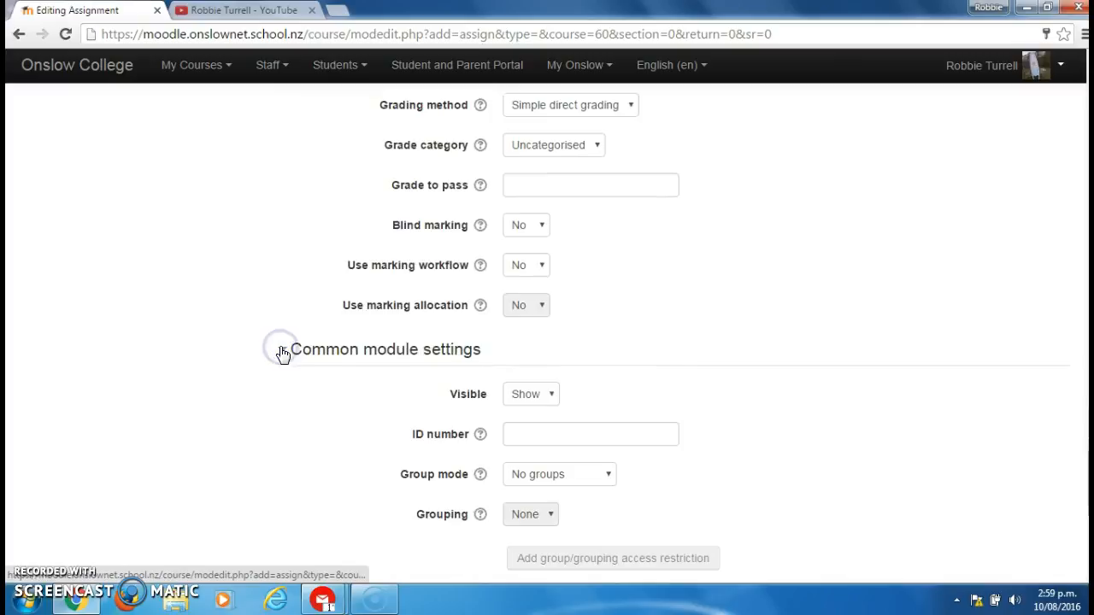
{"action": "left_click", "coordinate": [281, 352]}
{"action": "left_click", "coordinate": [282, 398]}
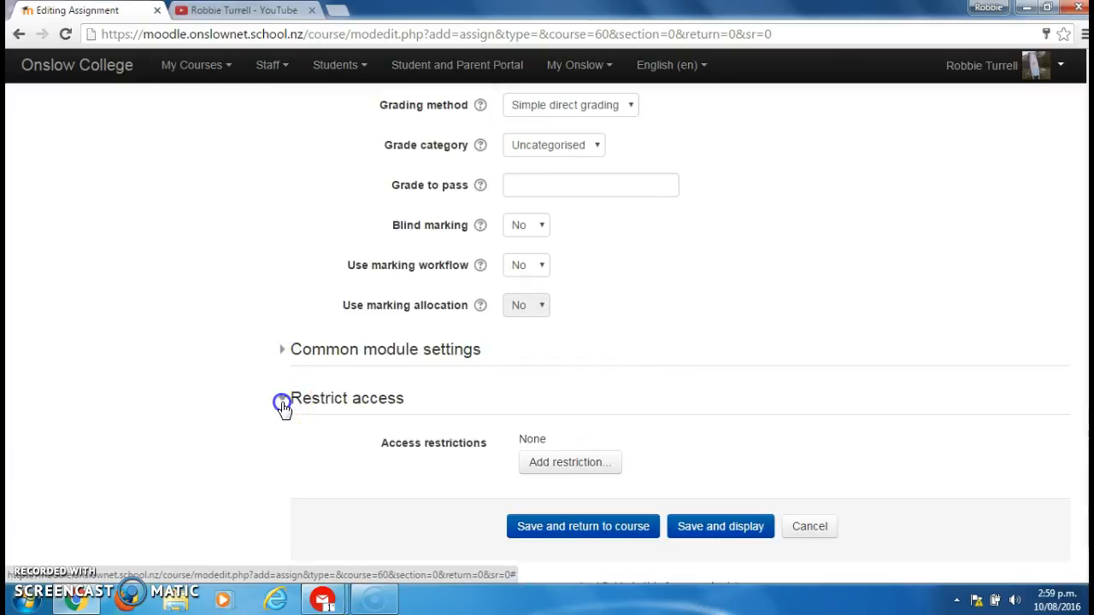
{"action": "left_click", "coordinate": [282, 401]}
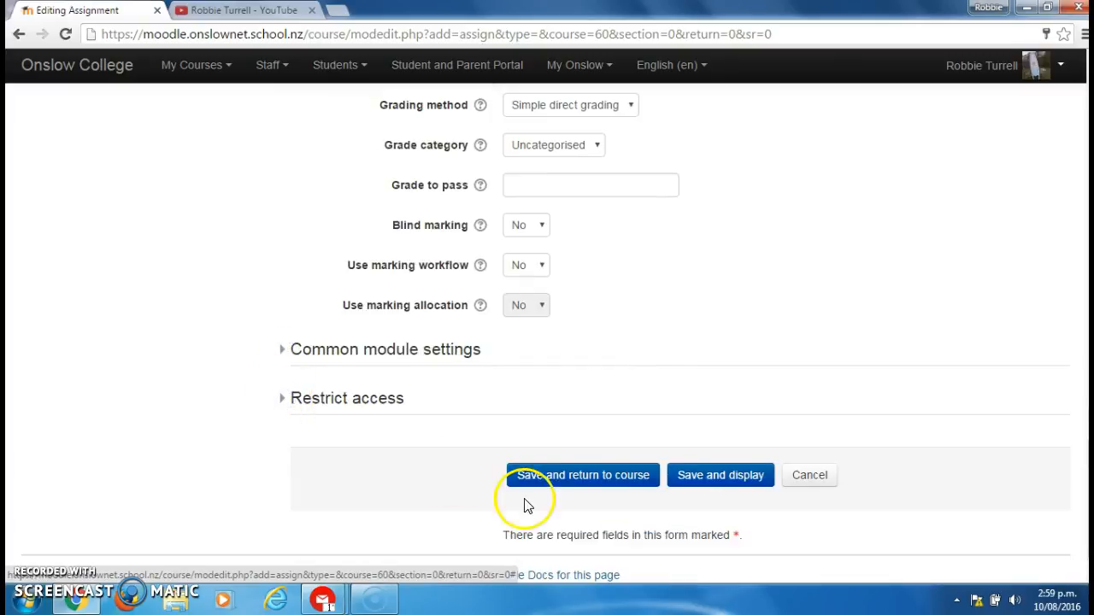
{"action": "left_click", "coordinate": [575, 485]}
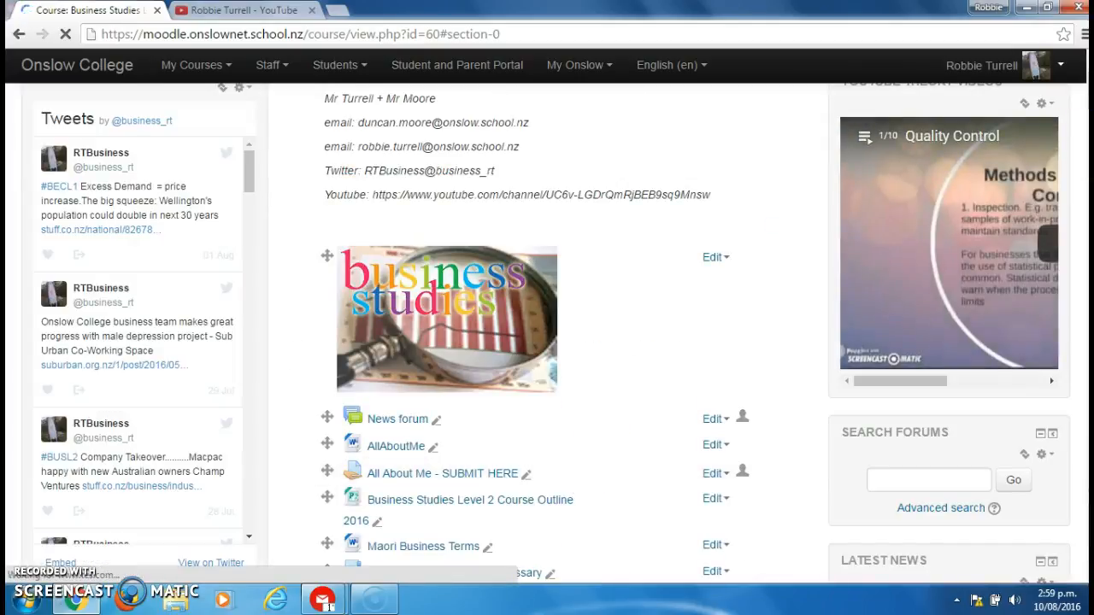
Open Business Studies Assignment 2 from the course page and view its grading page for all submissions
{"action": "scroll", "coordinate": [473, 298], "scroll_direction": "down", "scroll_amount": 4}
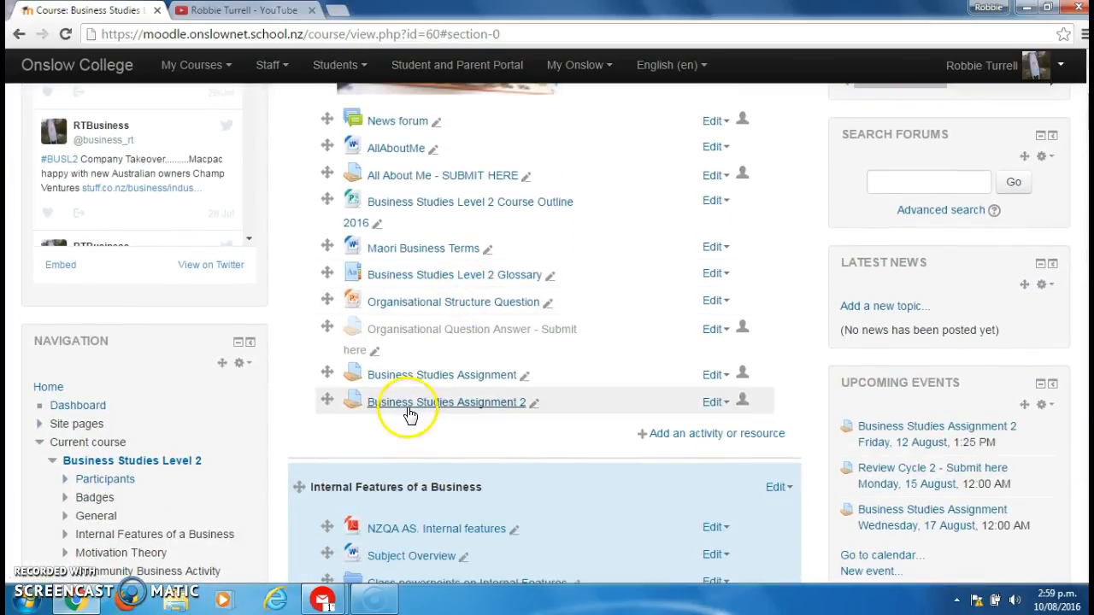
{"action": "left_click", "coordinate": [461, 403]}
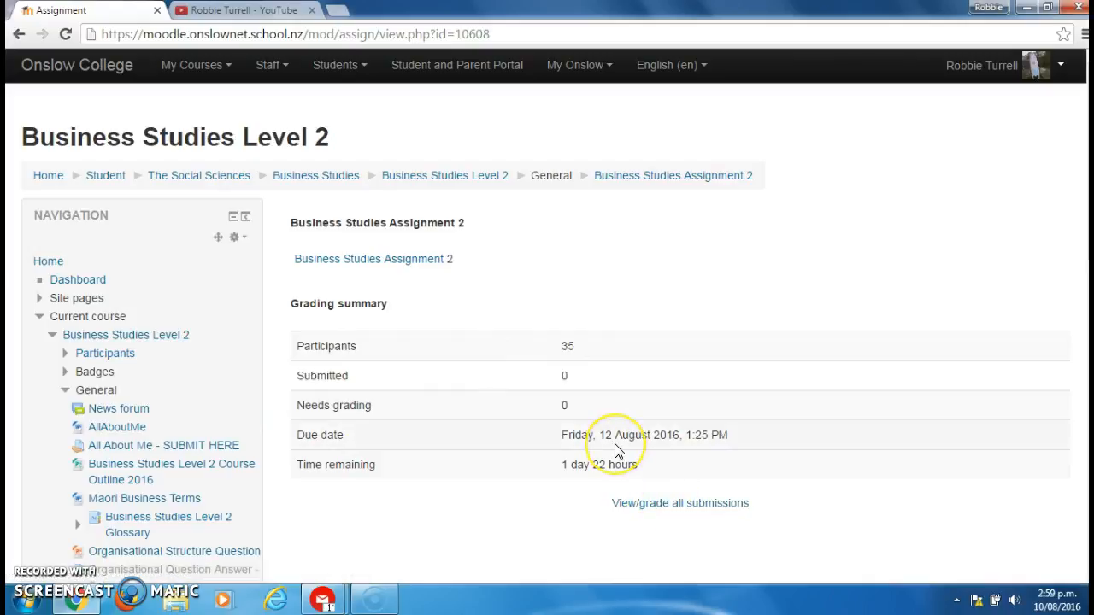
{"action": "left_click", "coordinate": [662, 506]}
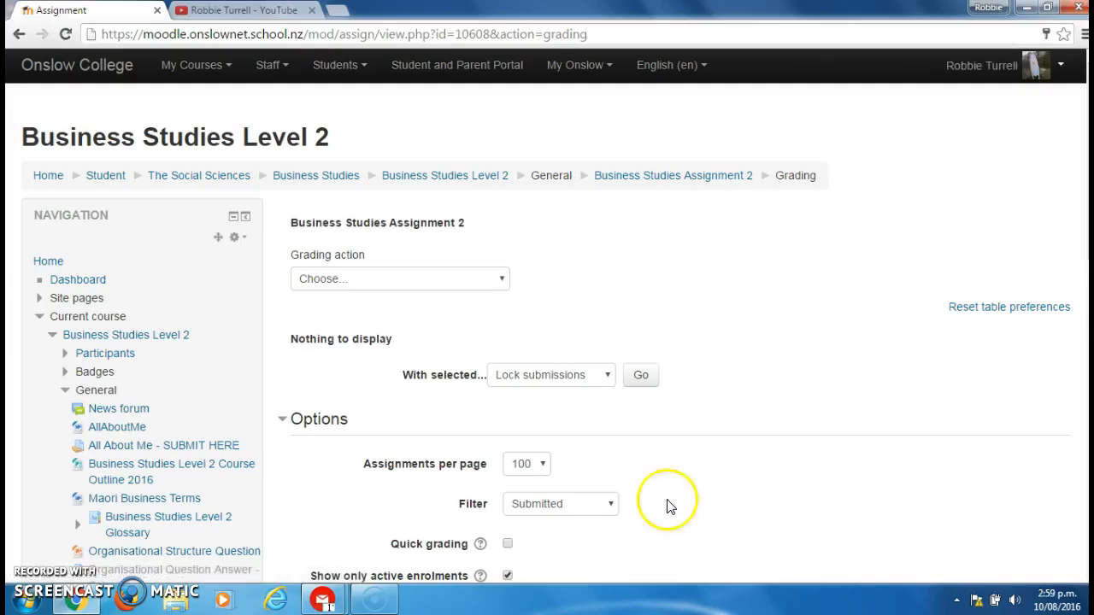
{"action": "left_click_drag", "start_coordinate": [1089, 163], "coordinate": [1088, 193]}
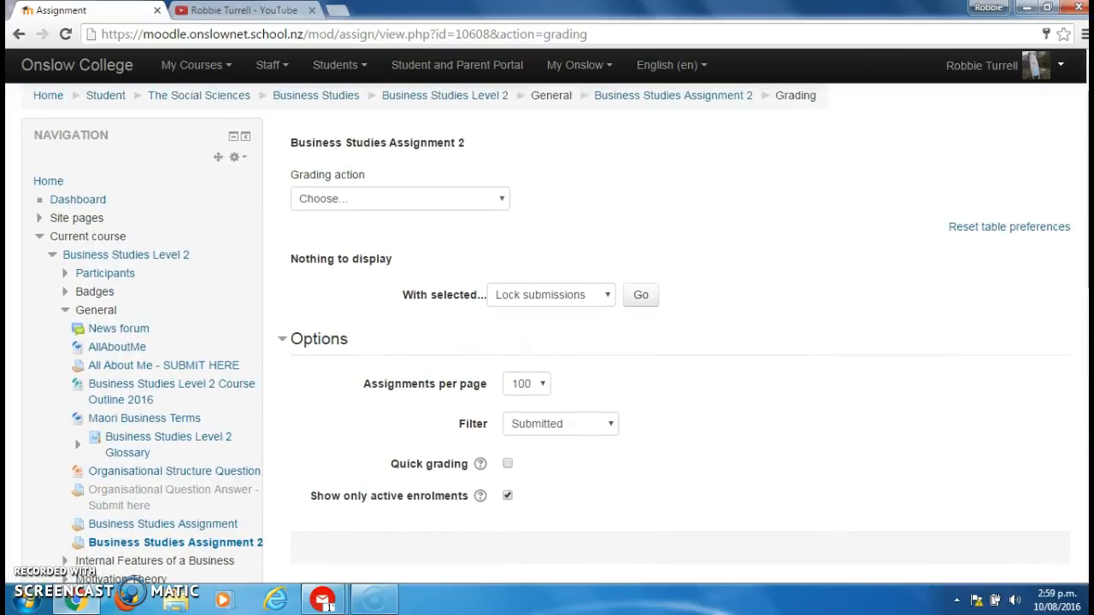